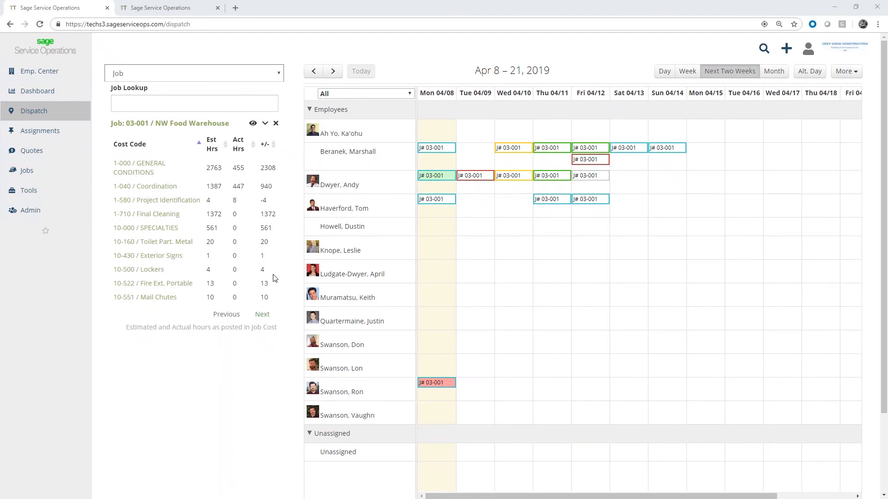
Look up "fort" in the job lookup and add job 03-003 / Fort Wayne Officer's Club to the job list
click(138, 105)
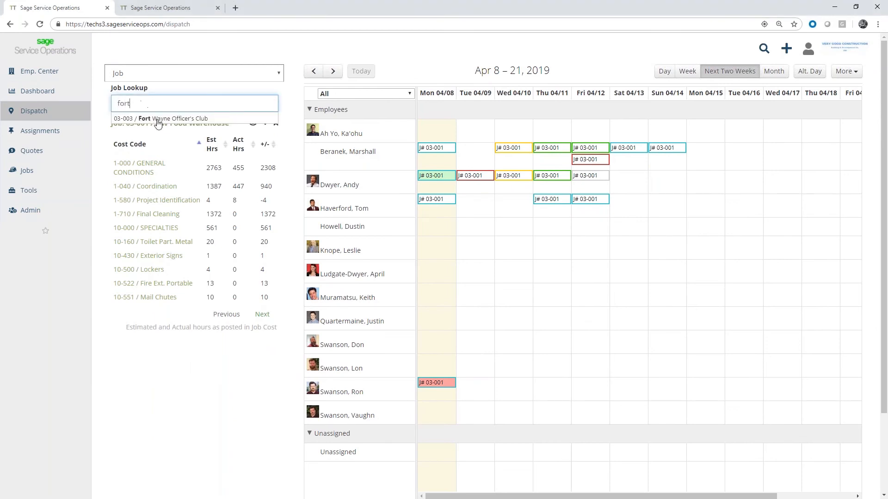
click(157, 121)
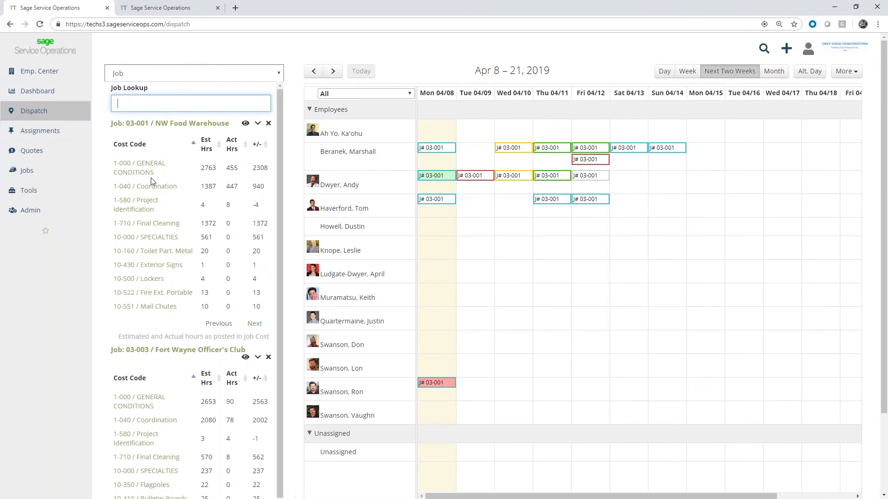
scroll(160, 205, down, 1)
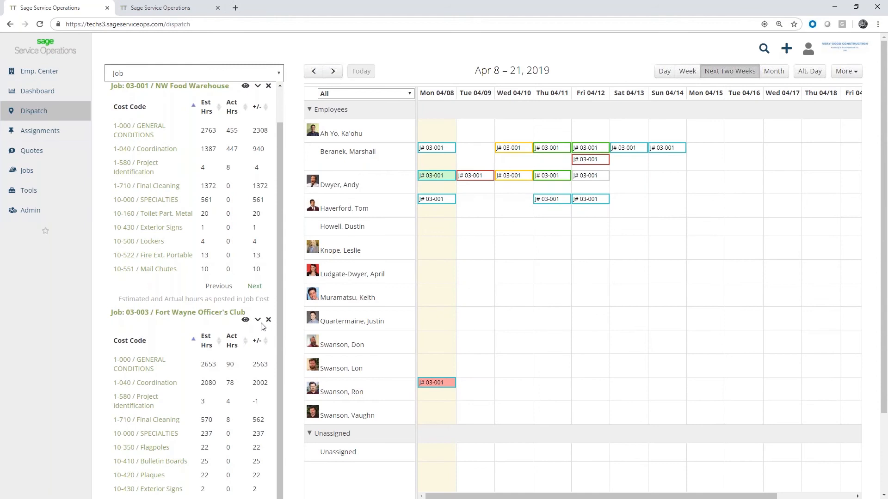
scroll(208, 354, up, 1)
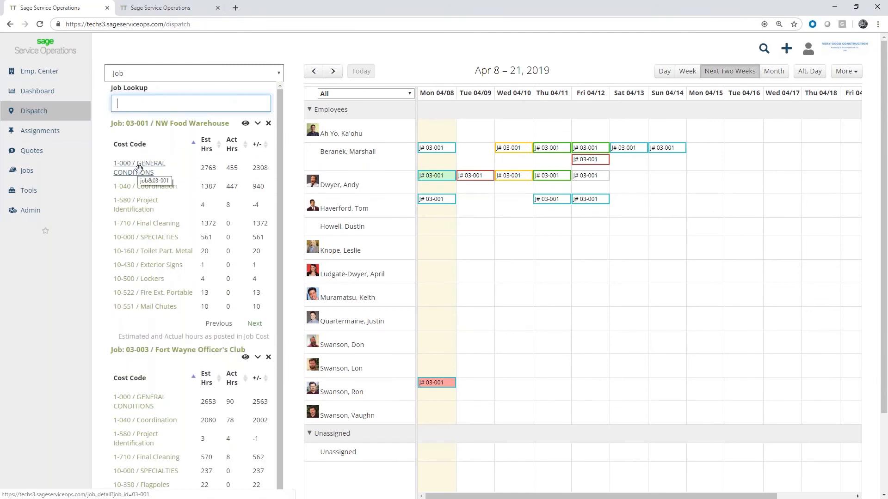
Assign NW Food Warehouse's 1-000 General Conditions to the second employee on Mon 04/08 and extend the 7:00 am block to 11:00 am in day view
drag(138, 168, 430, 176)
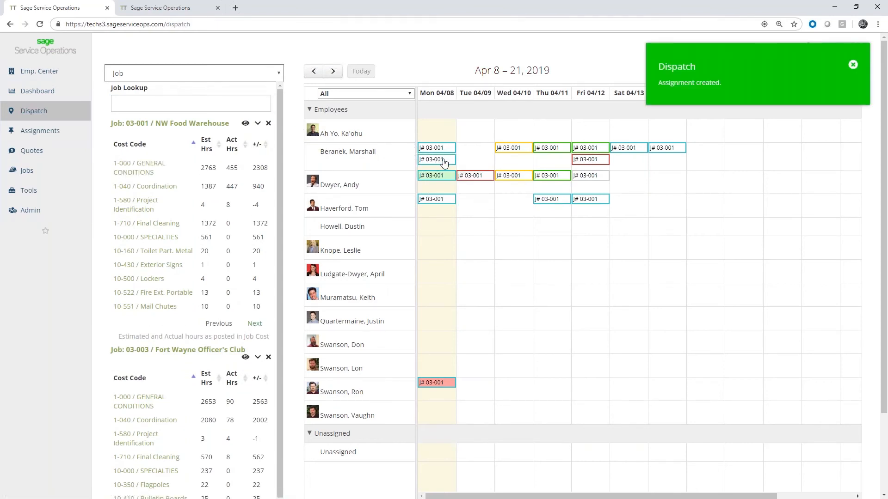
mouse_move(442, 161)
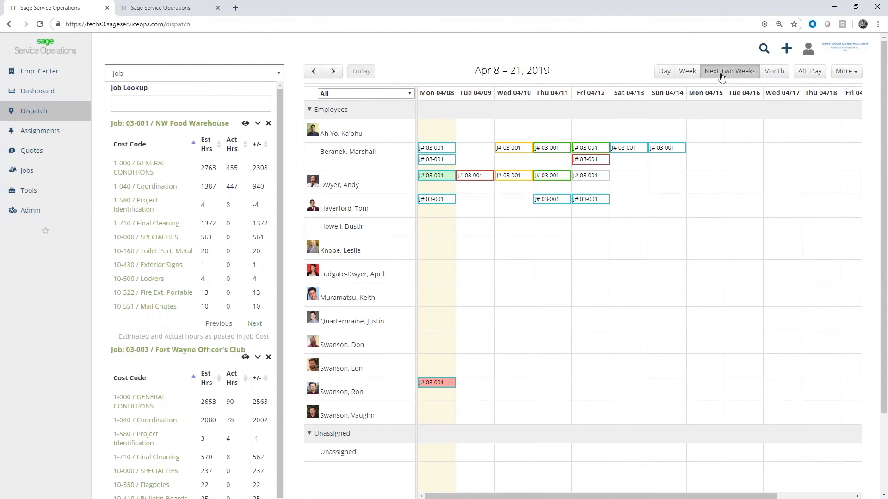
click(664, 72)
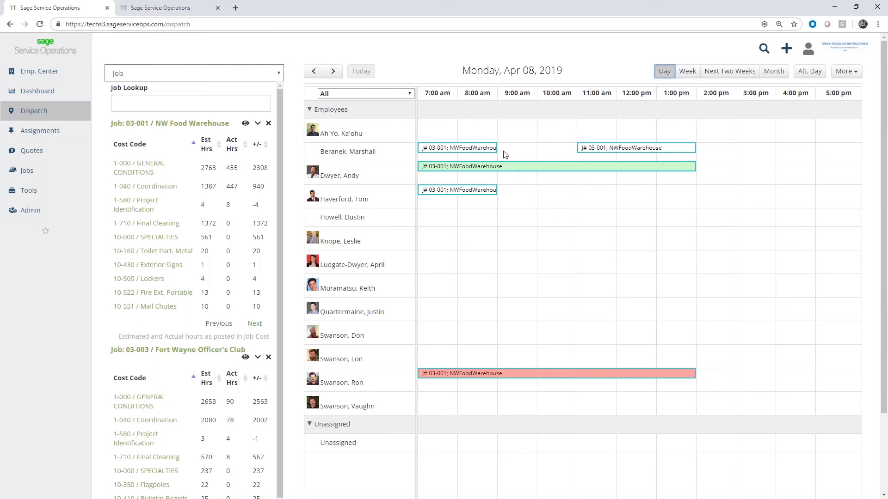
drag(496, 148, 548, 149)
Review the dispatch schedule in the week view and the month view
click(688, 73)
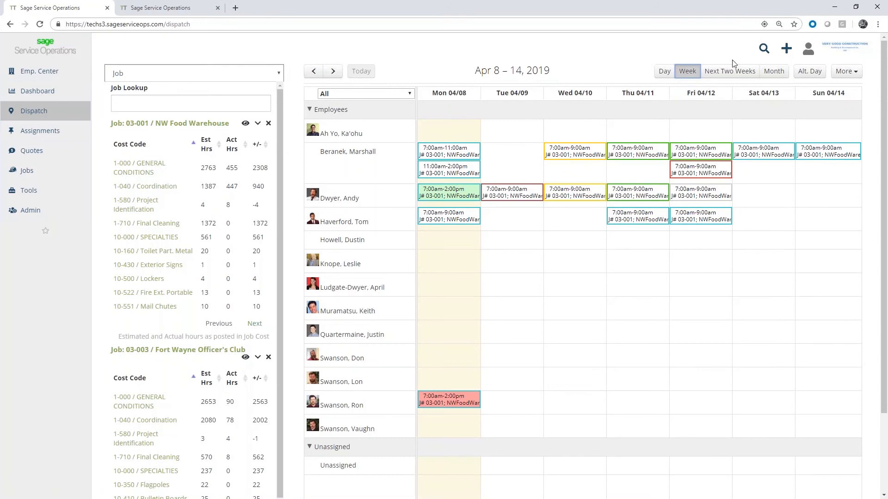
click(774, 72)
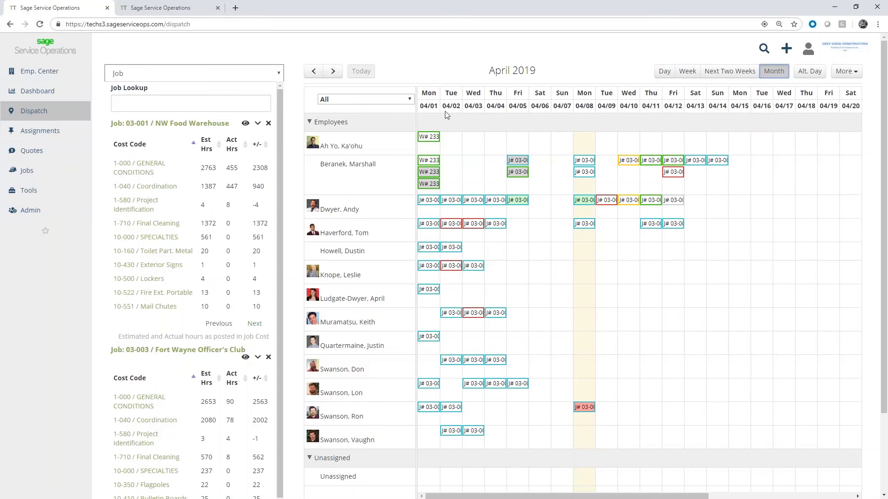
mouse_move(630, 203)
In the alternate day view, assign NW Food Warehouse's 1-040 Coordination to the fourth employee at 10:00 am on April 8
click(813, 76)
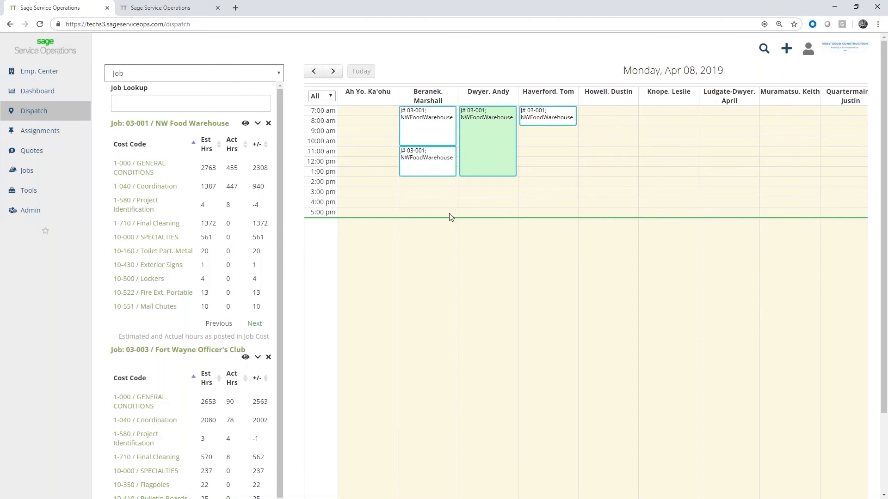
drag(164, 187, 543, 140)
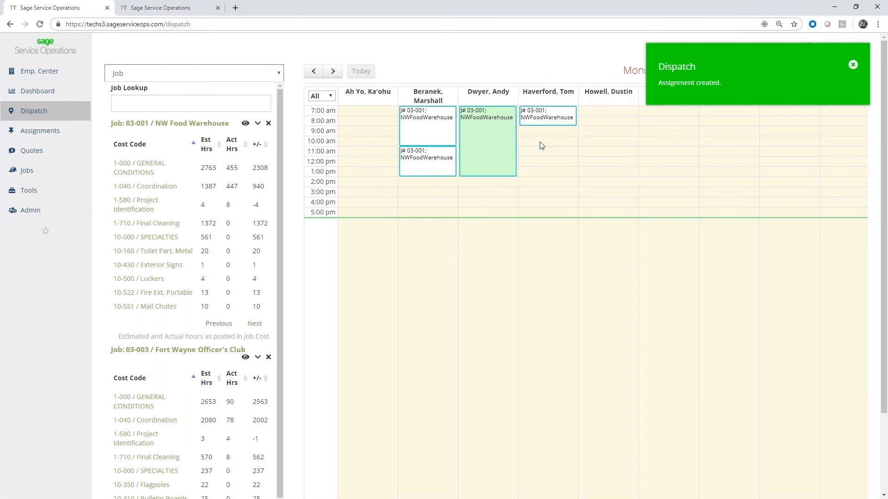
click(853, 66)
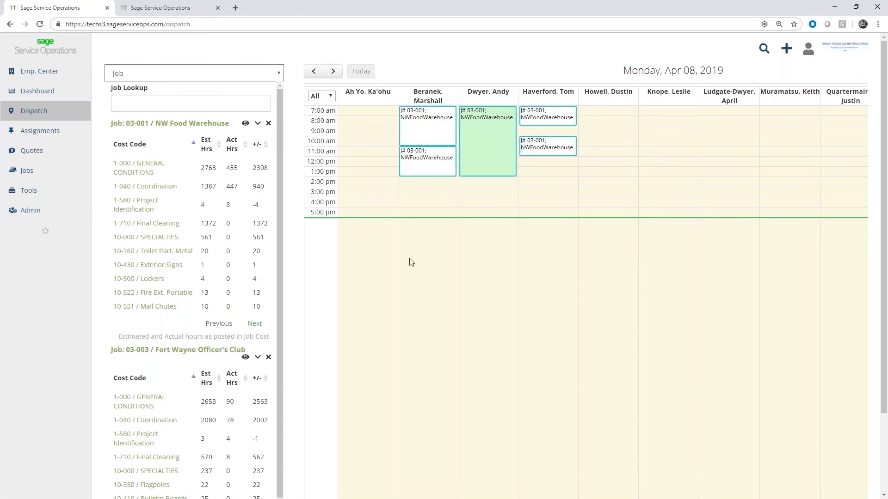
Look over the remaining employee columns of the alternate day view and return to the Next Two Weeks view
scroll(381, 285, down, 3)
drag(401, 400, 634, 317)
scroll(634, 317, up, 3)
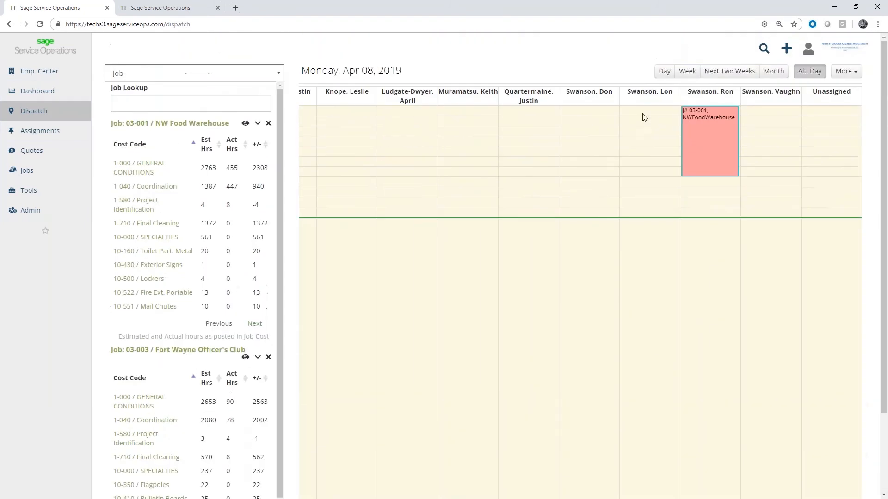
click(730, 71)
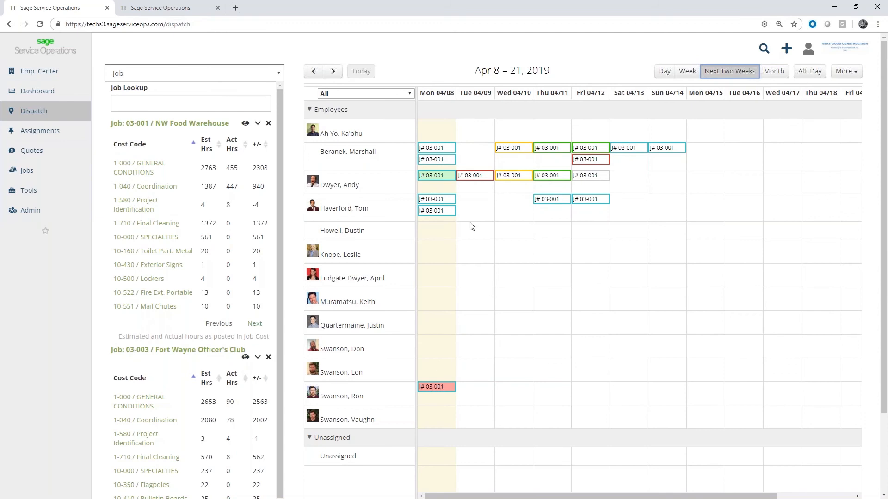
Filter the schedule by the Plumbing dispatch group and change the filter to Team Members
mouse_move(473, 179)
click(411, 94)
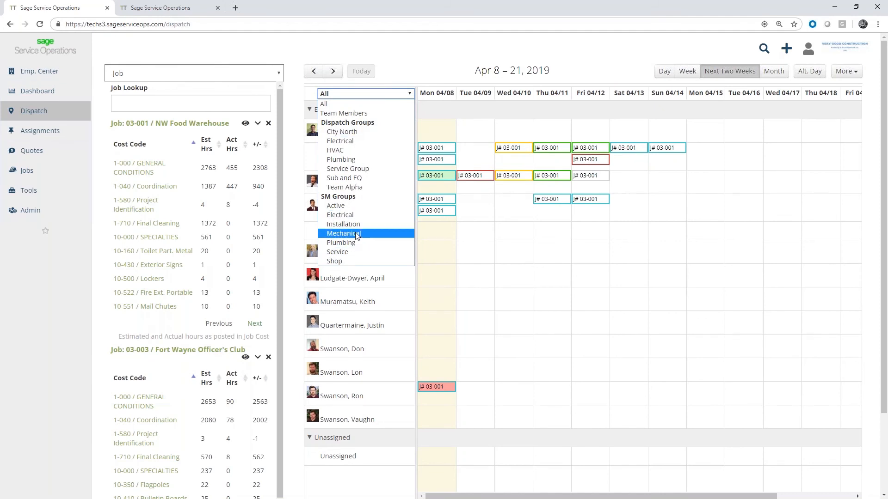
click(360, 159)
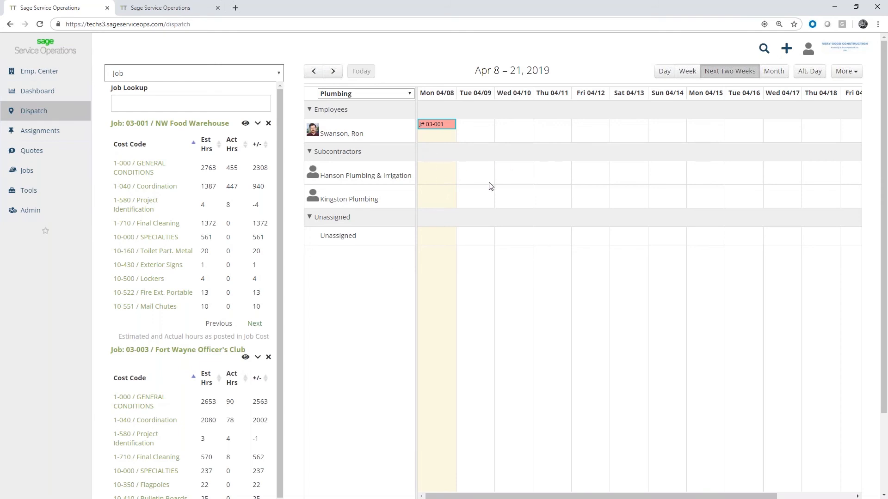
click(411, 94)
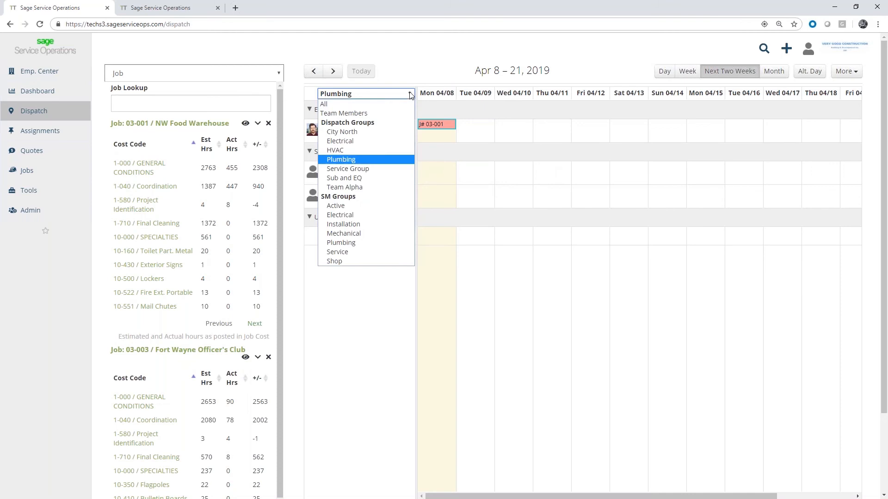
click(360, 112)
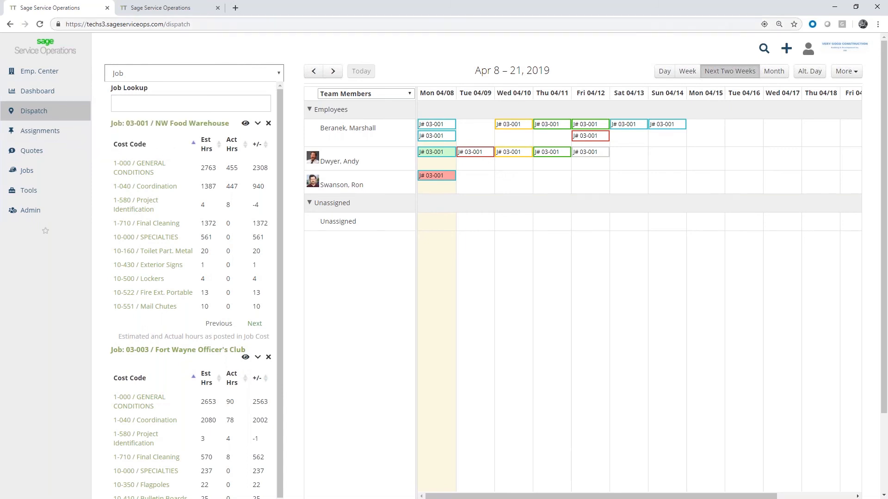
Switch to the technician's Assignments page and inspect it in the browser's iPhone 6/7/8 device emulation
click(168, 11)
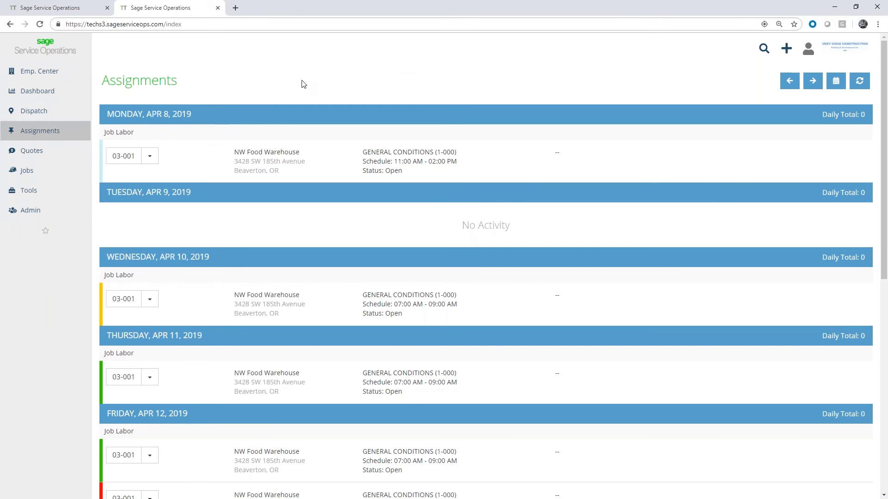
right_click(283, 84)
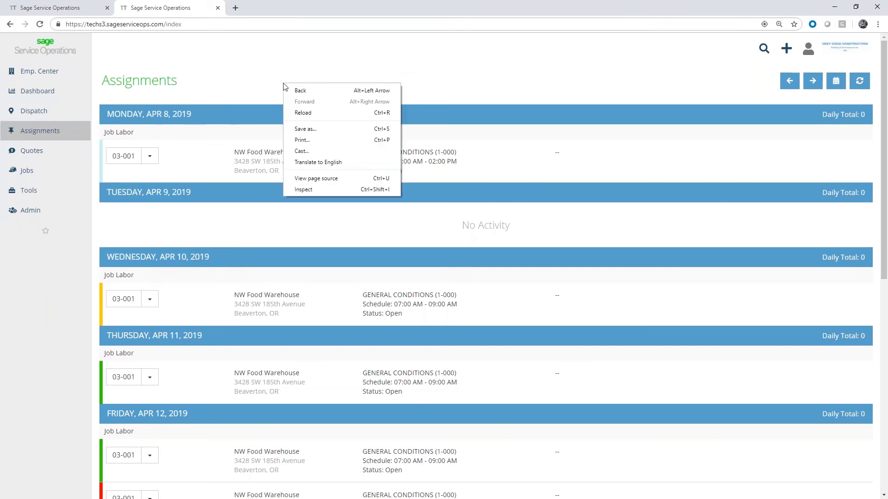
click(338, 190)
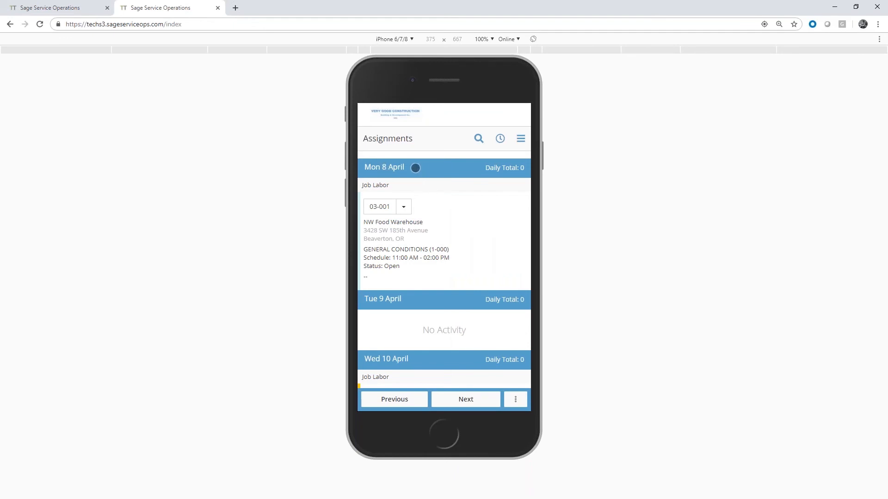
Collapse the Tue 9, Wed 10 and Thu 11 April sections of the mobile assignment list
scroll(400, 278, down, 1)
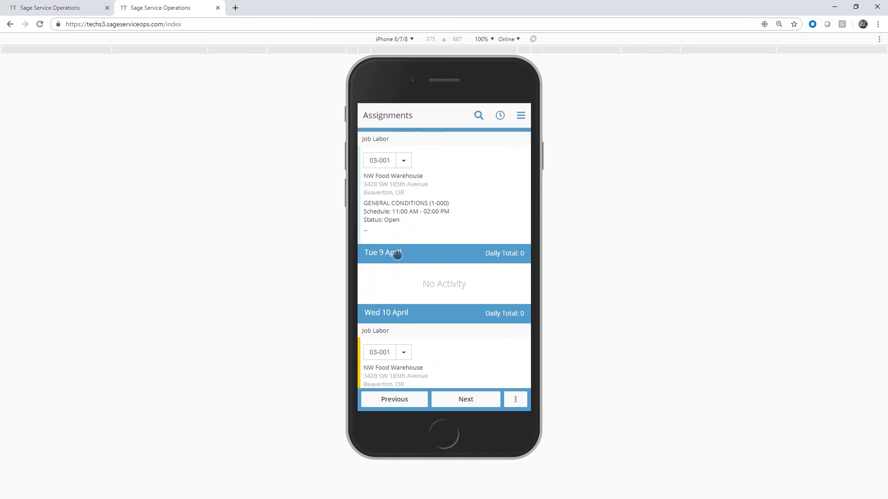
click(396, 254)
scroll(449, 240, down, 1)
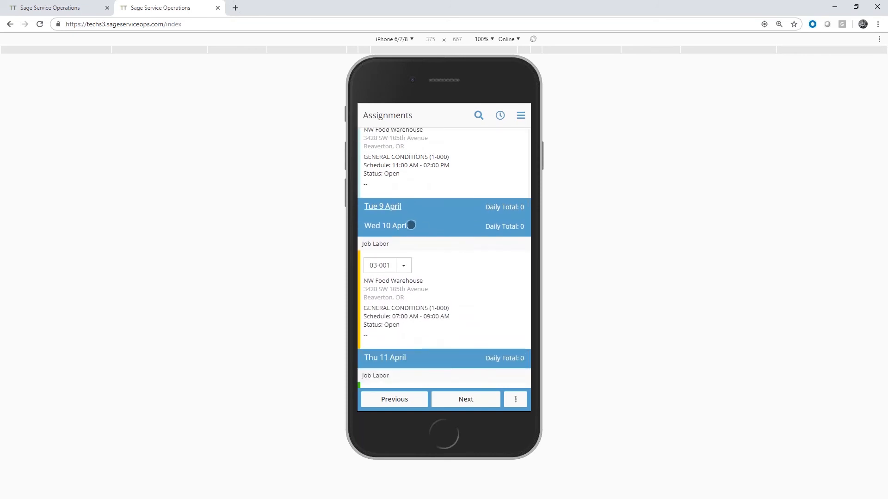
click(408, 226)
click(400, 250)
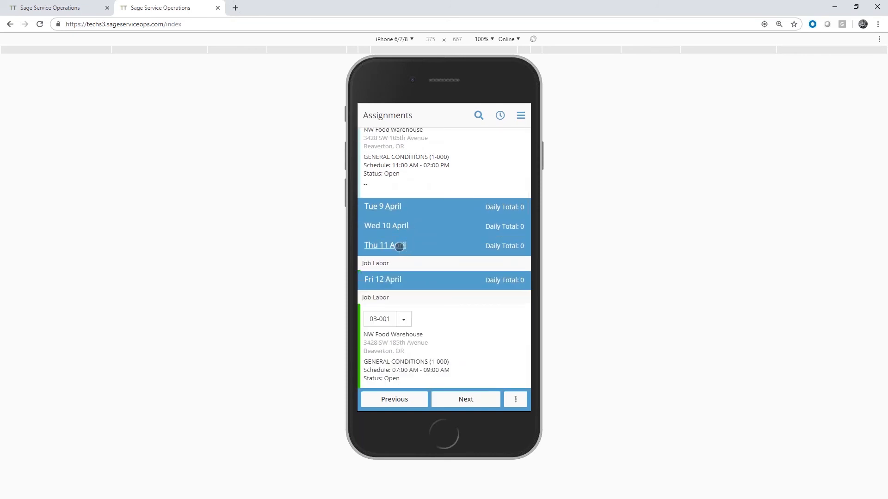
Collapse the Sat 13 and Sun 14 April sections and check the assignment priorities legend below the list
scroll(454, 204, down, 2)
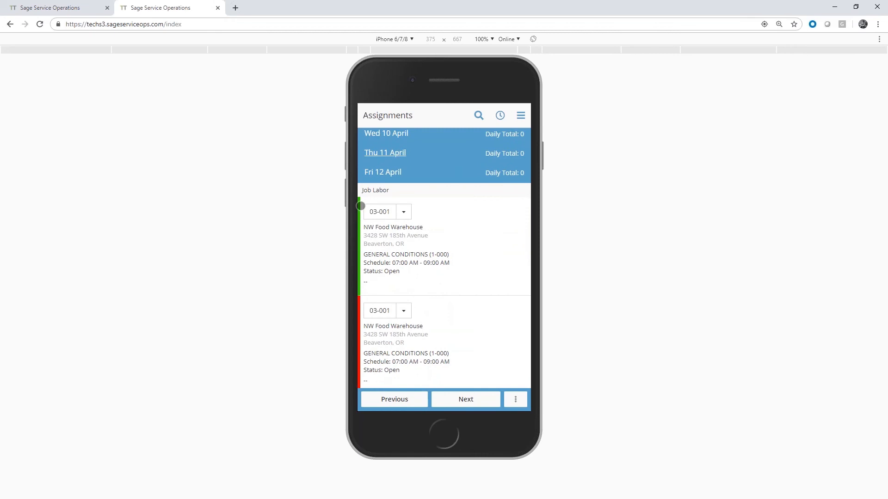
scroll(402, 238, down, 2)
scroll(372, 256, down, 1)
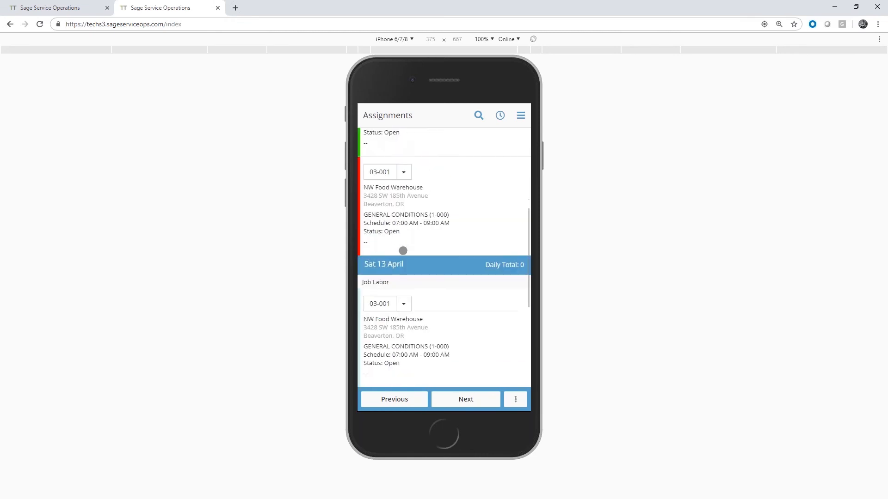
click(405, 264)
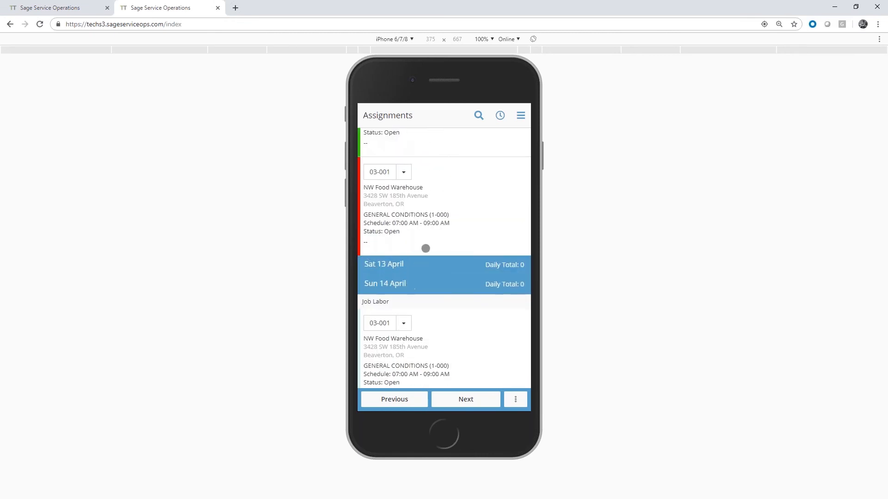
click(400, 284)
scroll(434, 237, down, 2)
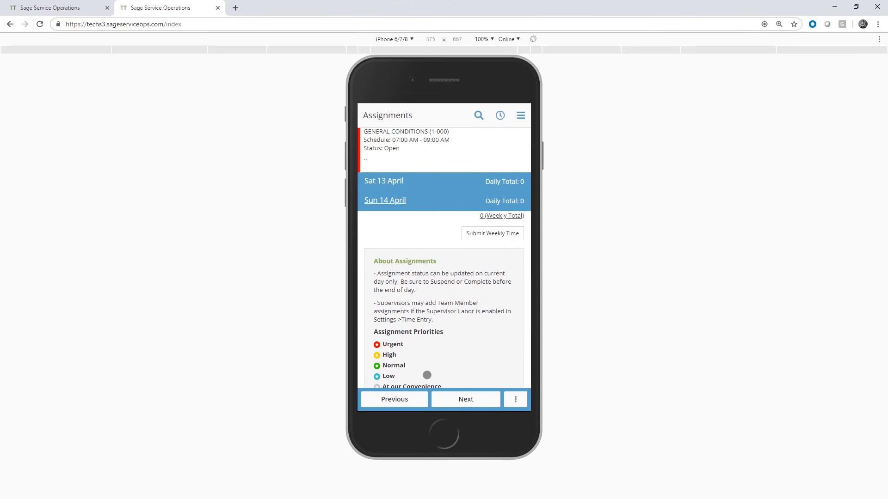
Open the job details of the 03-001 NW Food Warehouse assignment on Mon 8 April
scroll(438, 303, up, 5)
scroll(437, 305, up, 2)
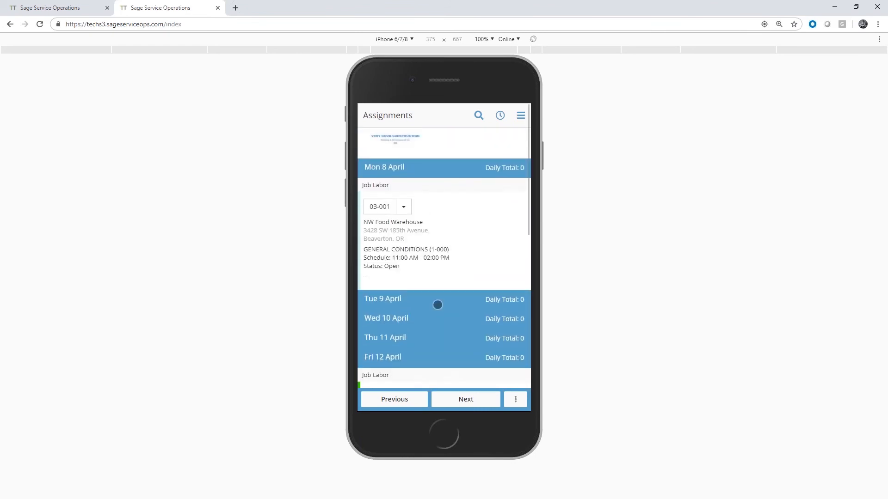
click(379, 207)
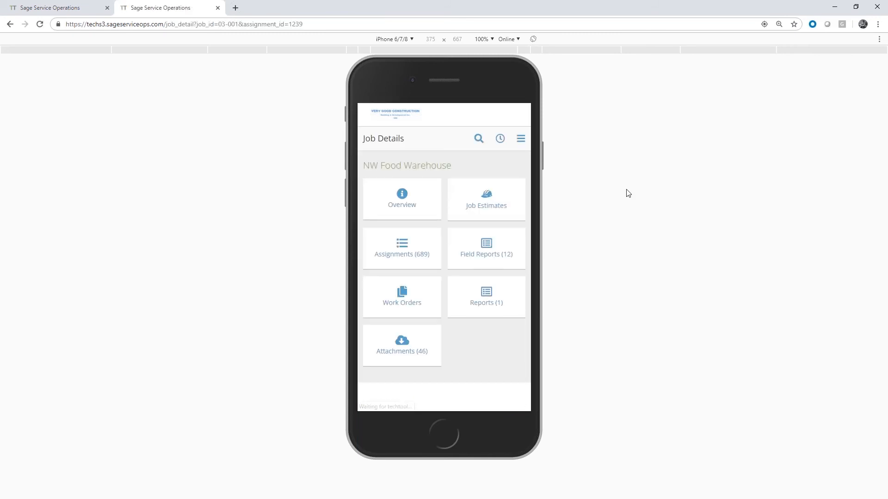
In the job's assignments, start travel on today's 7:00 AM - 11:00 AM General Conditions assignment
click(403, 248)
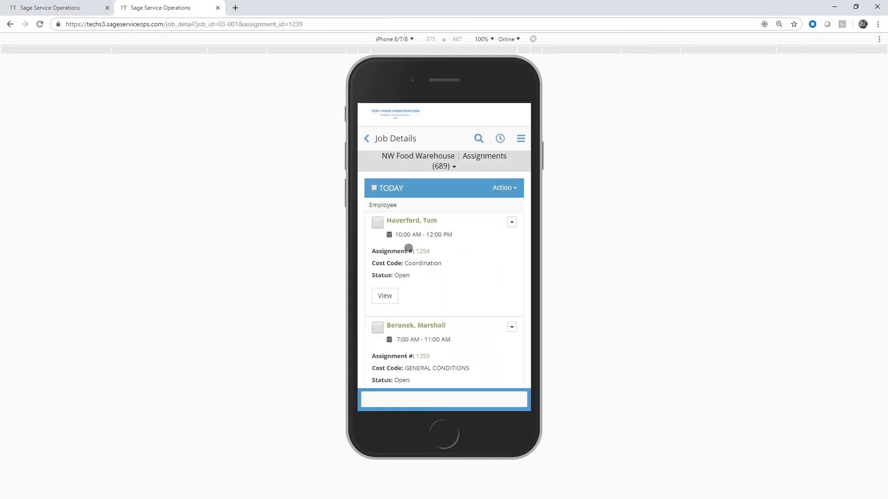
scroll(492, 283, down, 1)
scroll(492, 283, down, 1)
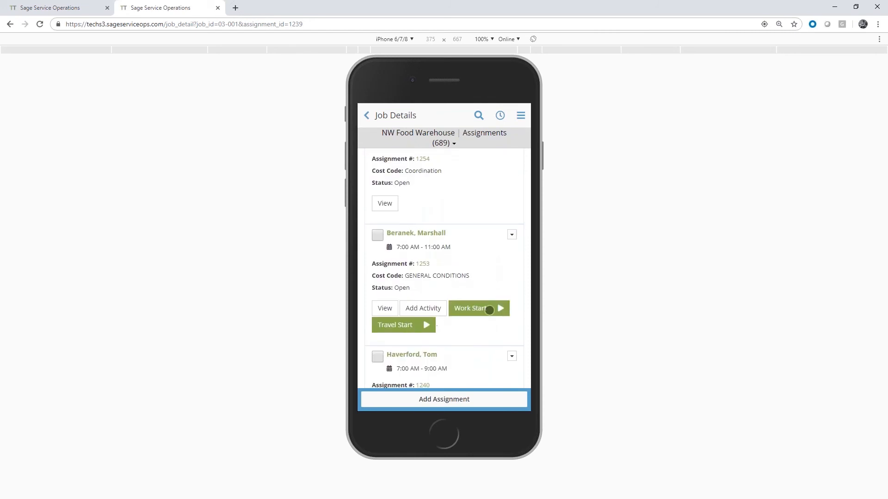
click(425, 327)
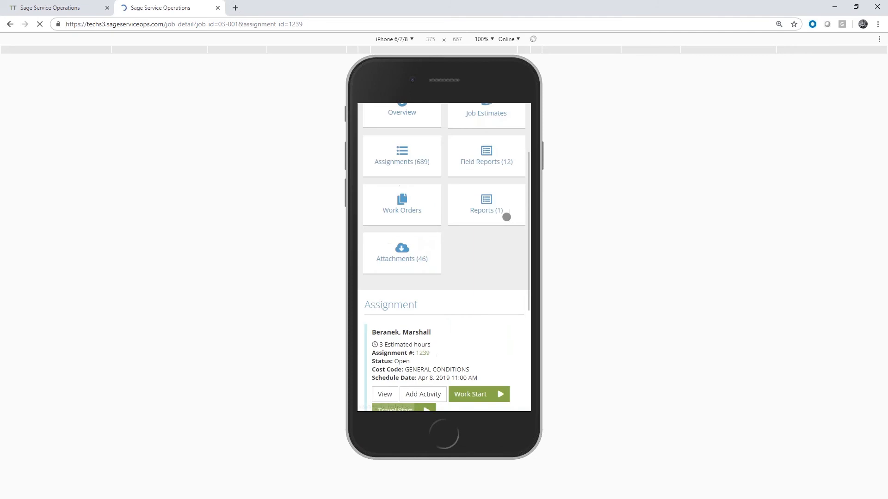
Check the travelling assignment's status on the dispatch board in the other browser tab and return to the mobile job details
click(66, 9)
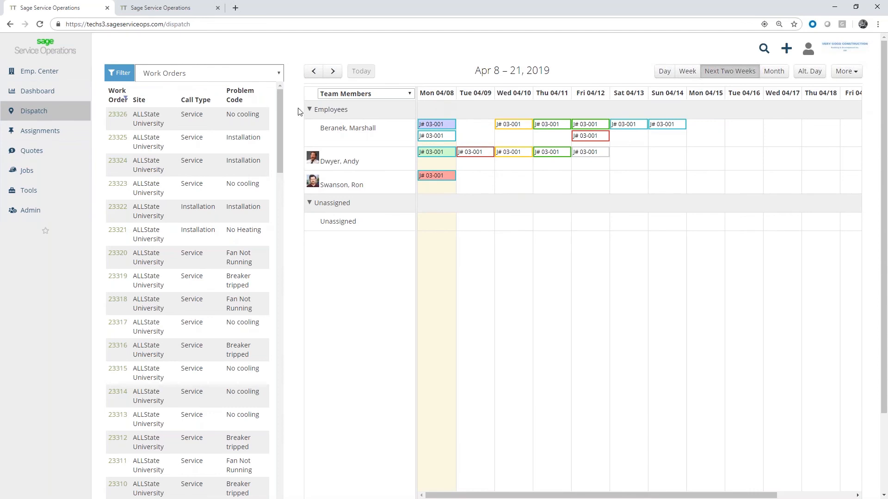
click(178, 6)
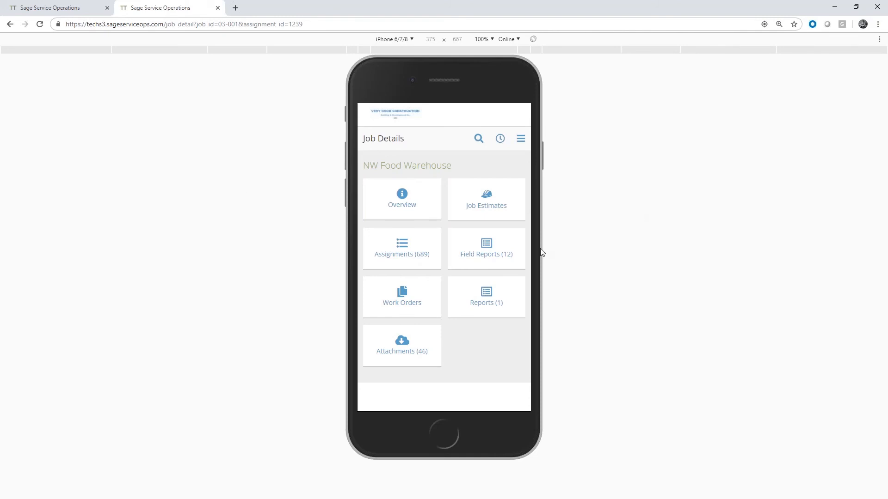
Switch the emulated device to an iPad in landscape orientation and show the Assignments list
click(405, 39)
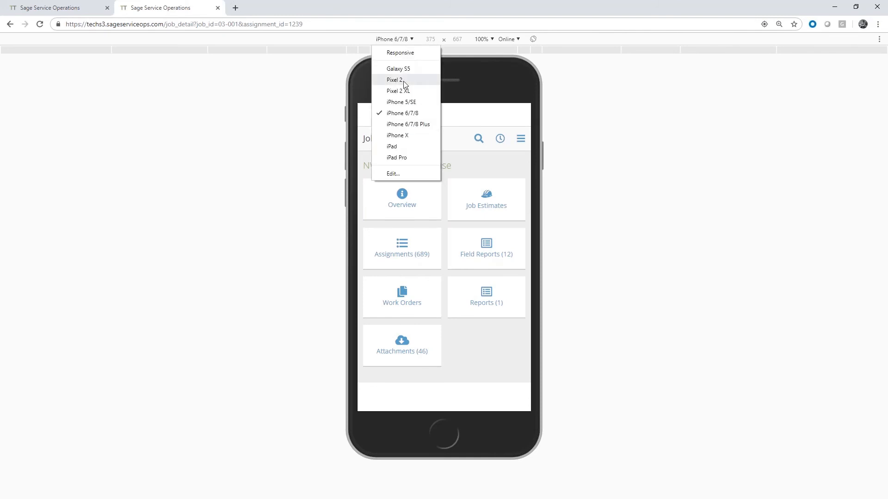
click(395, 147)
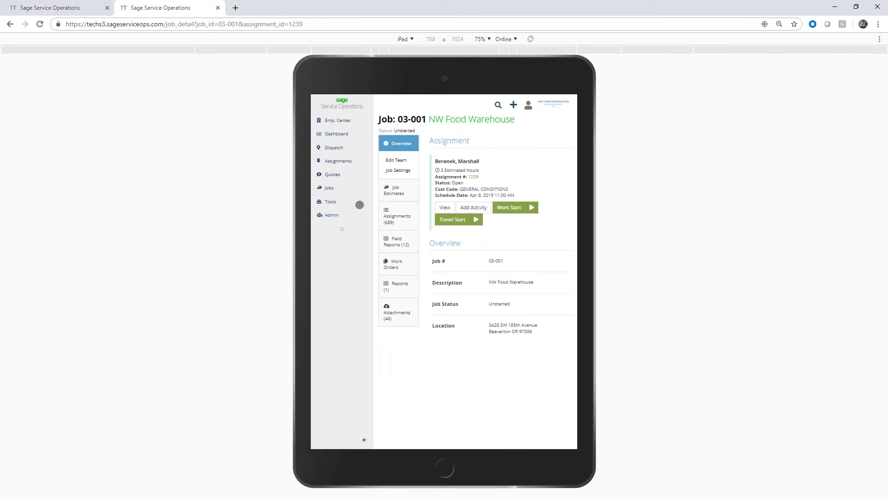
click(370, 161)
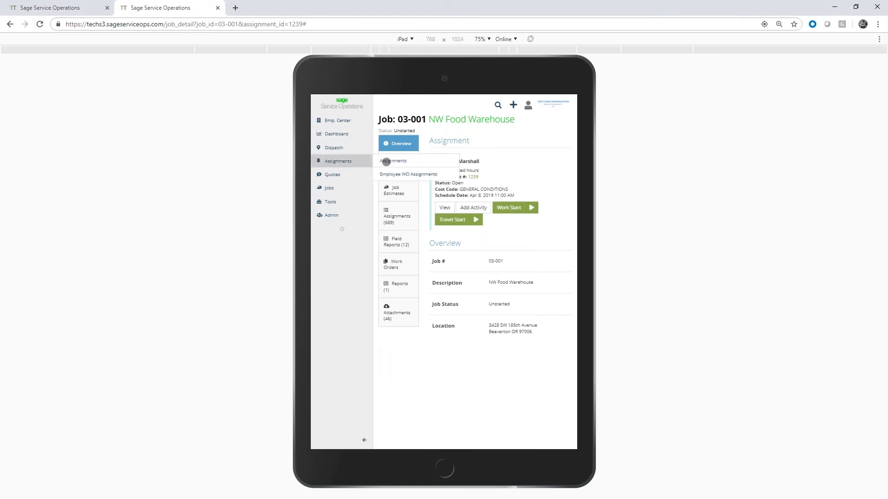
click(386, 163)
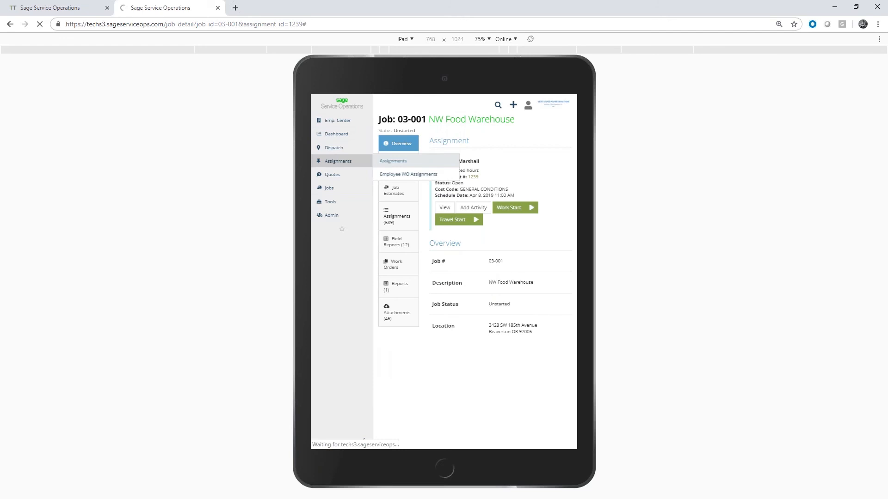
click(531, 40)
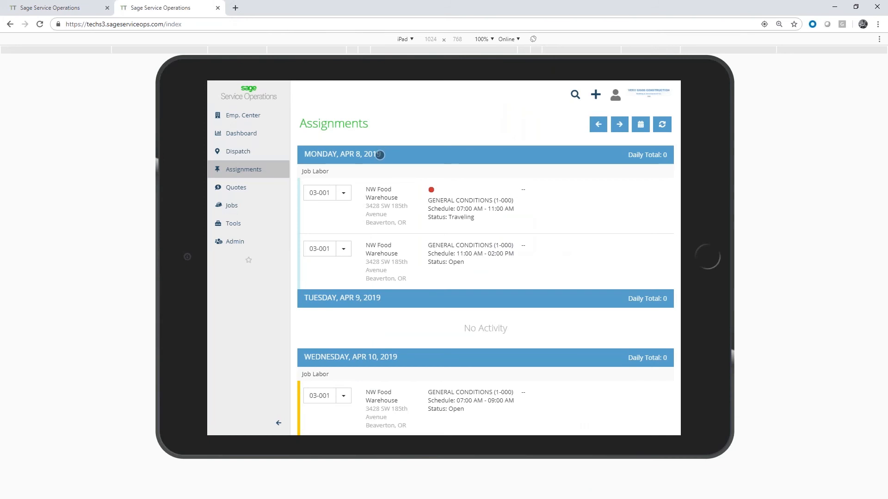
Limit the assignments list to the current day, Monday, Apr 8, 2019, and expand that day's section
click(380, 154)
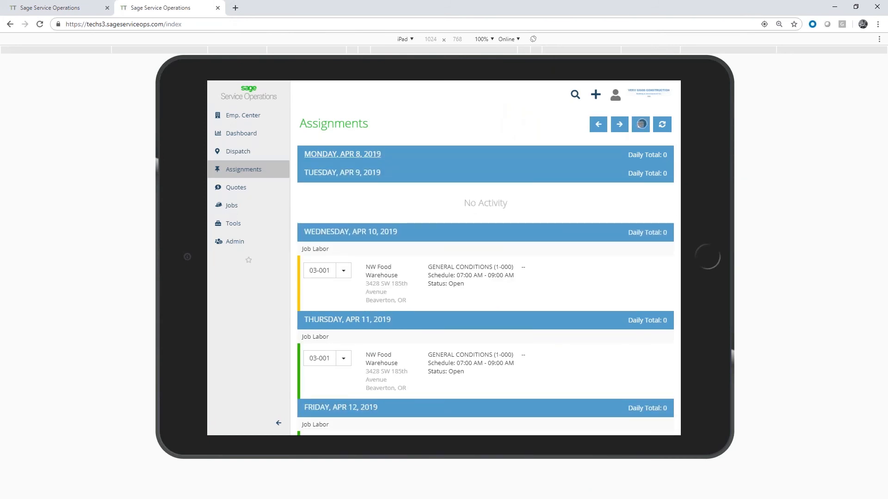
click(640, 124)
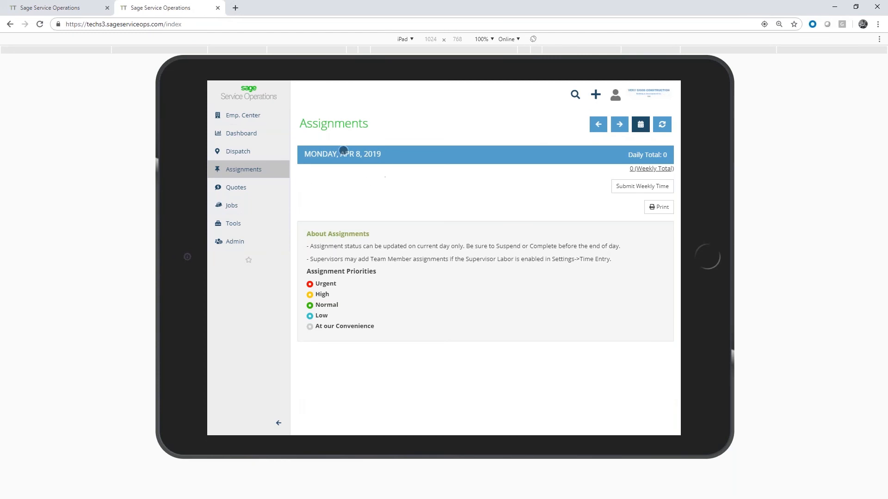
click(377, 155)
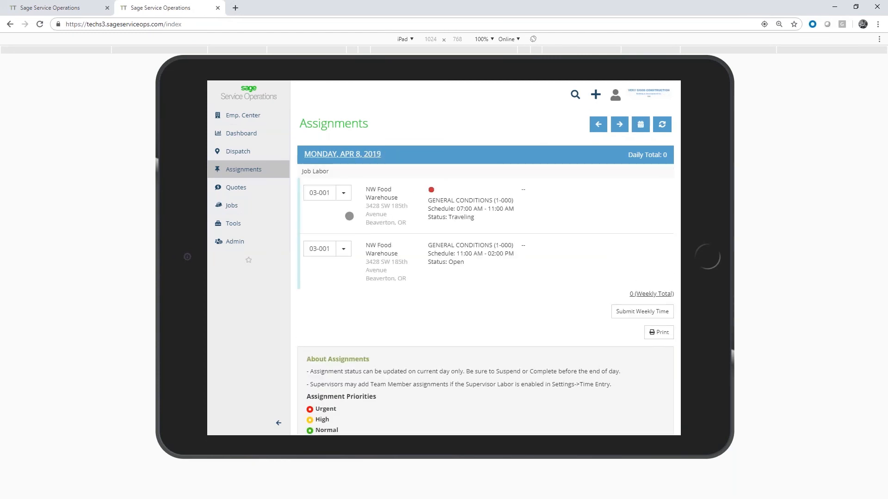
Open the 03-001 job from today's 7:00 AM - 11:00 AM assignment and start work on that assignment
click(319, 193)
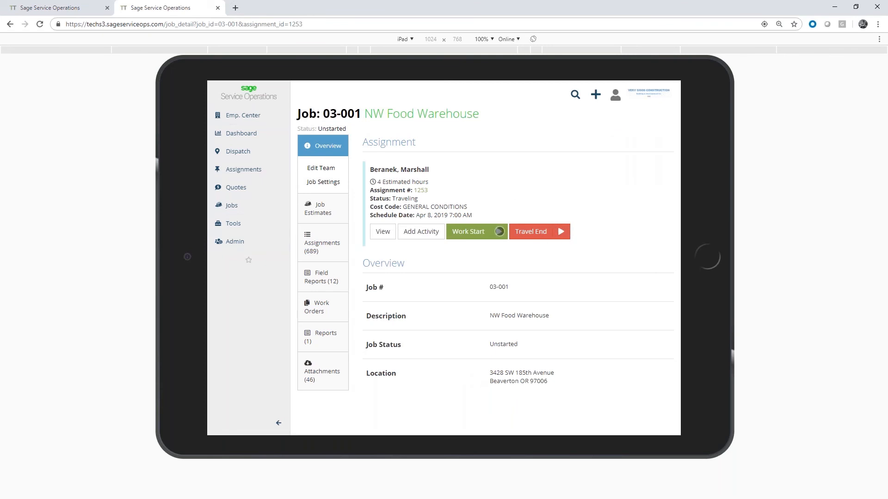
click(499, 232)
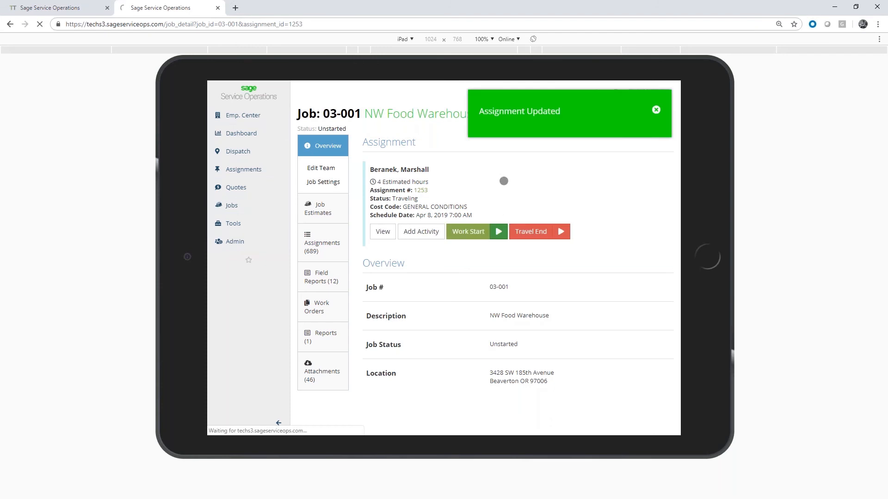
Refresh the dispatch board in the other browser tab, check today's first 03-001 assignment, and return to the job details
click(73, 10)
key(F5)
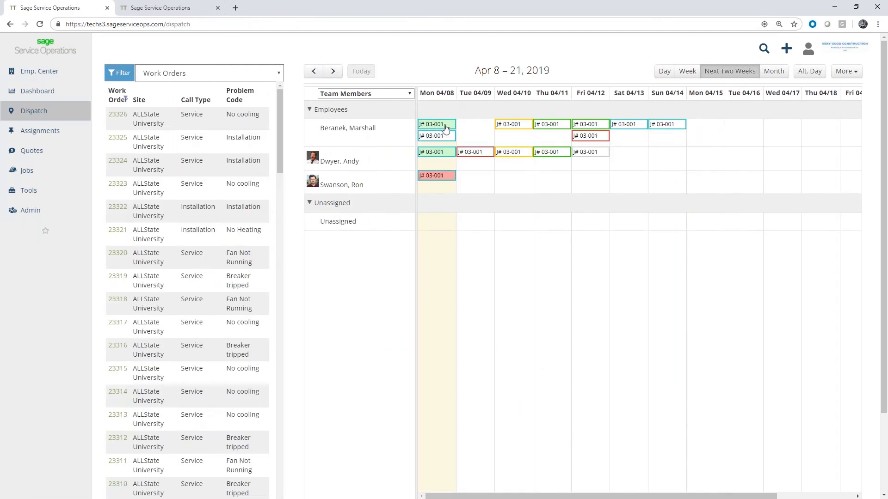
click(183, 9)
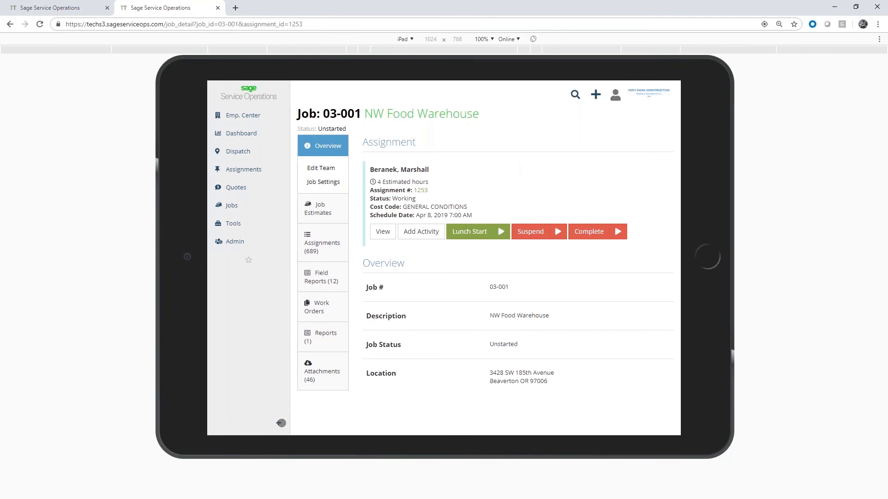
Collapse the navigation sidebar and review the job's cost code estimate overview
click(278, 423)
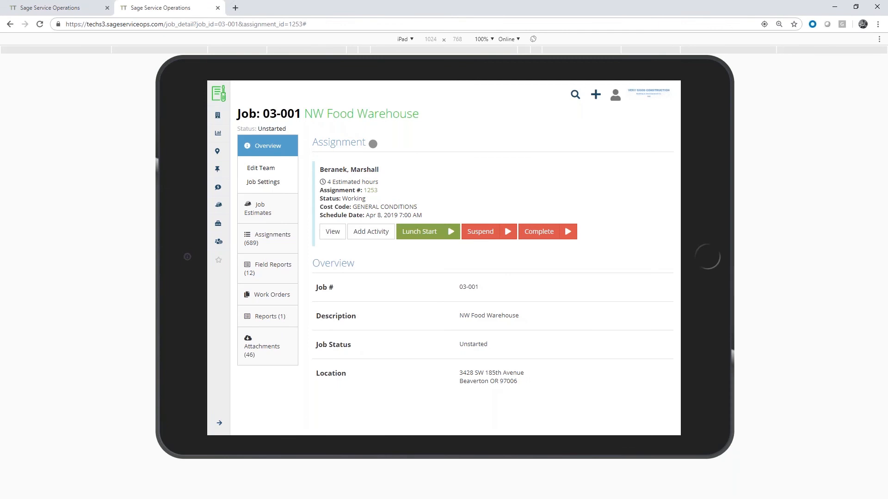
click(271, 210)
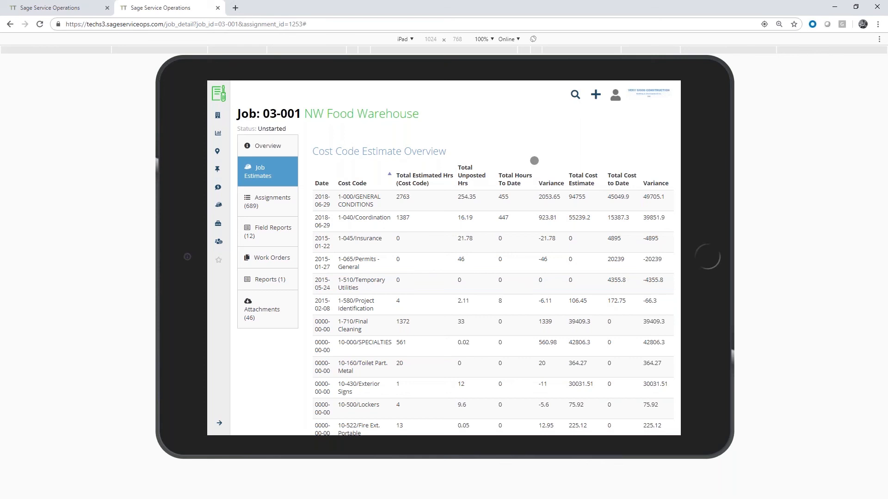
In the job's assignments, start work on today's suspended 7:00 AM - 2:00 PM General Conditions assignment
click(266, 200)
scroll(610, 212, down, 3)
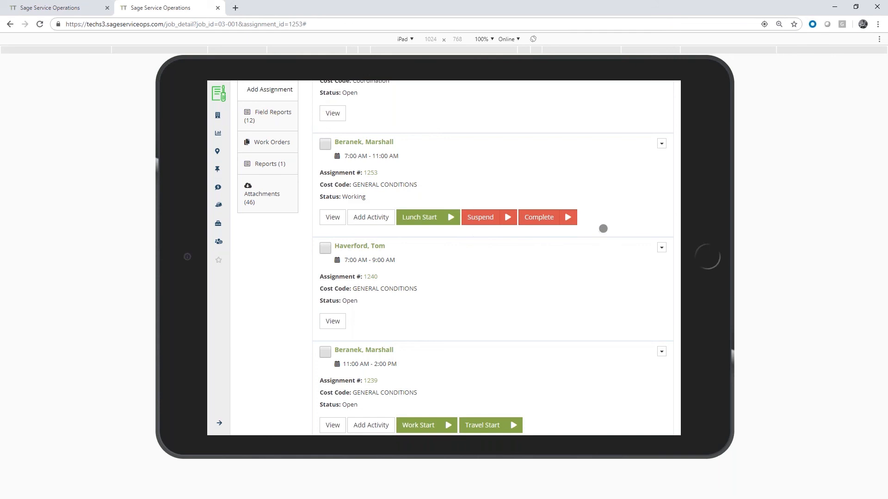
scroll(603, 226, down, 6)
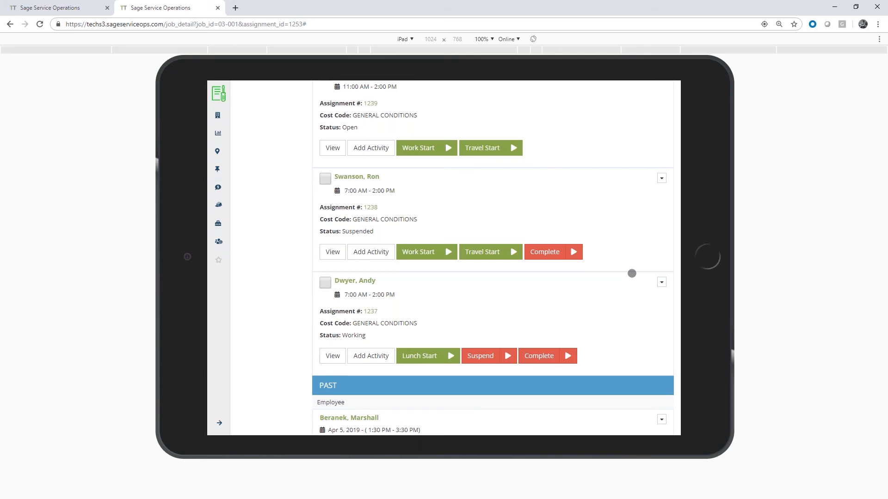
click(448, 252)
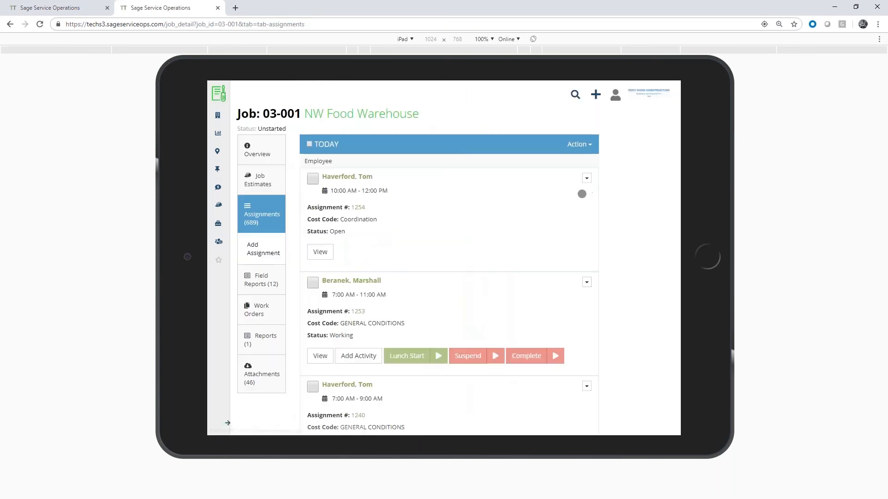
Check the restarted assignment in the job's list and on the dispatch board, and return to the job's assignments
scroll(593, 228, down, 7)
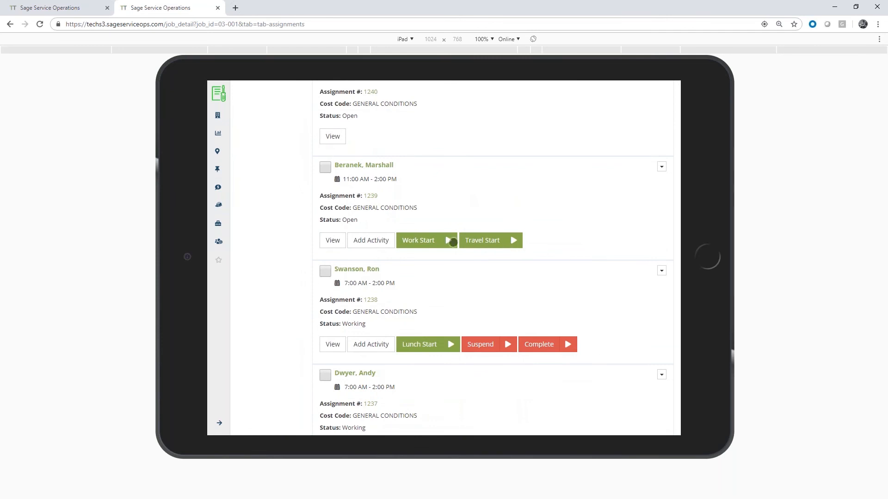
click(448, 243)
scroll(513, 252, down, 3)
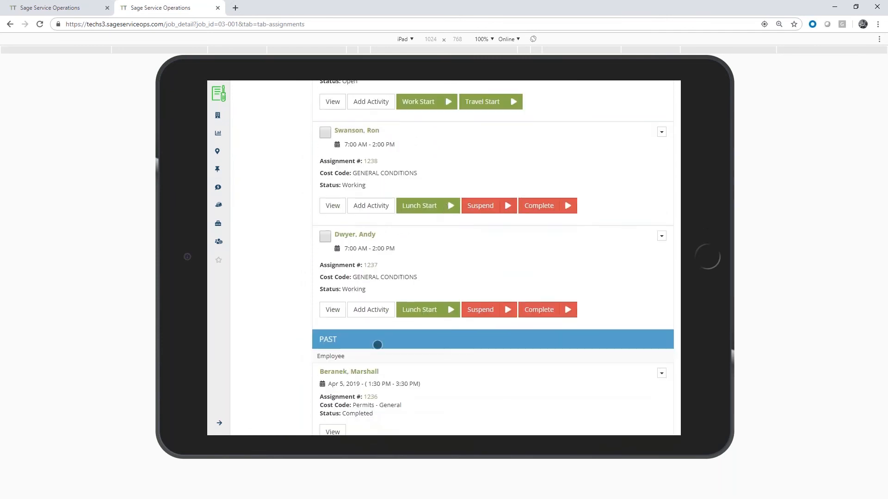
click(49, 8)
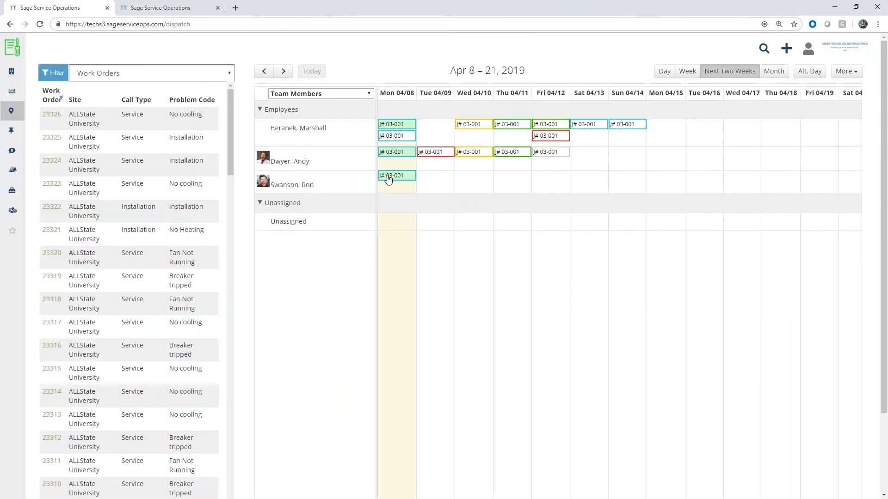
click(180, 5)
scroll(298, 249, up, 2)
scroll(300, 250, up, 8)
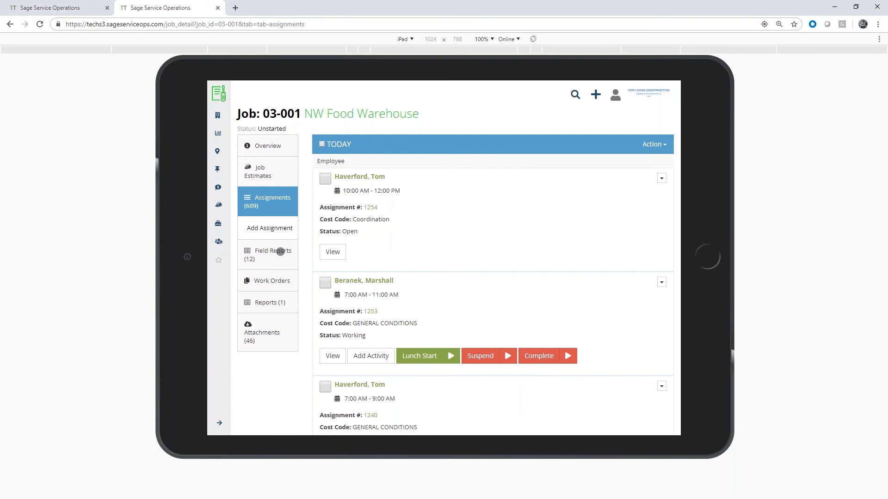
Open Daily Field Report 4.5 from the job's field reports and review its subcontractor and weather sections
click(266, 253)
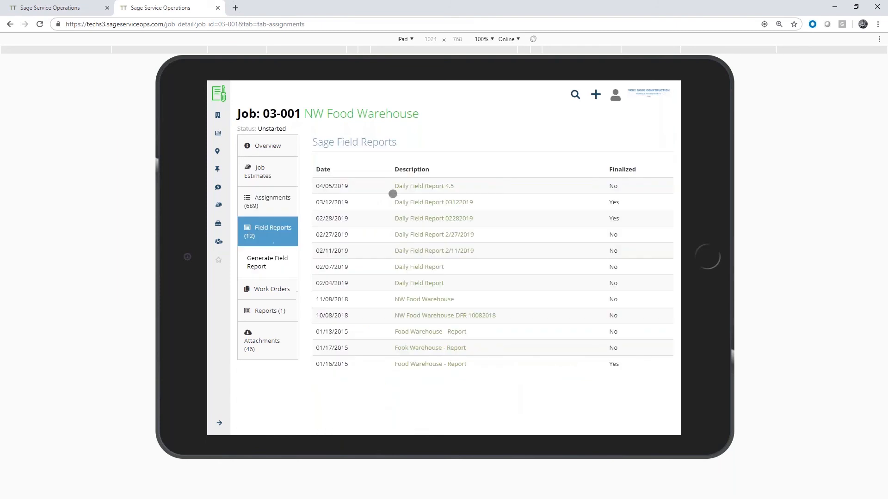
click(426, 187)
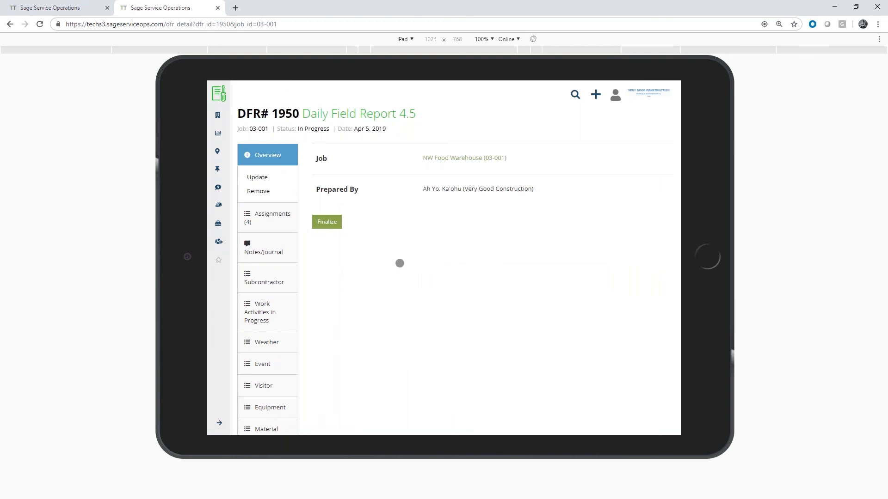
scroll(419, 241, down, 1)
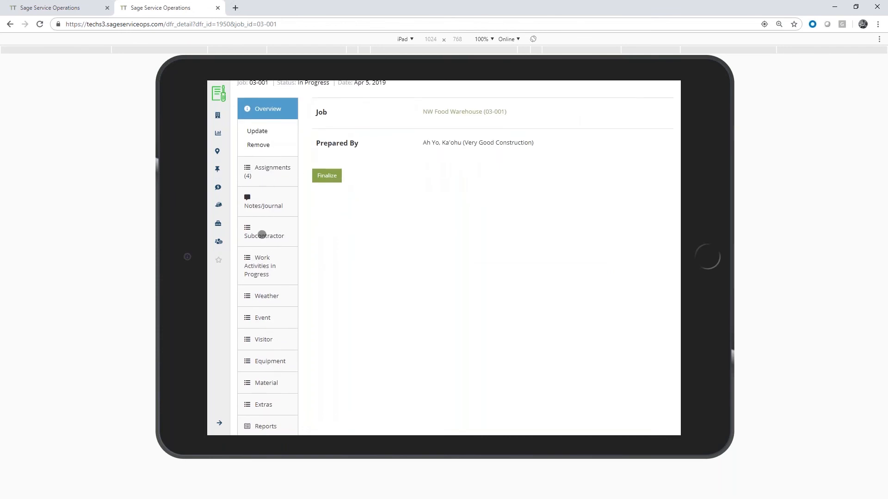
click(262, 236)
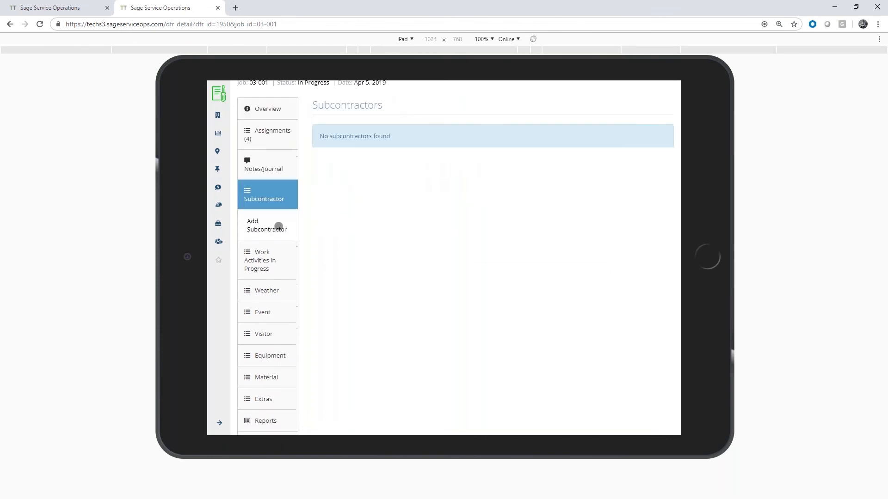
click(273, 291)
scroll(373, 293, down, 1)
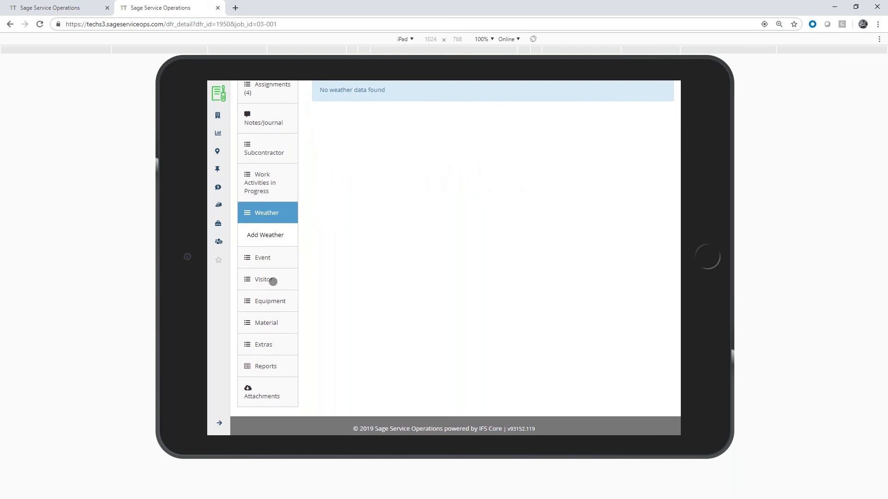
scroll(376, 266, up, 2)
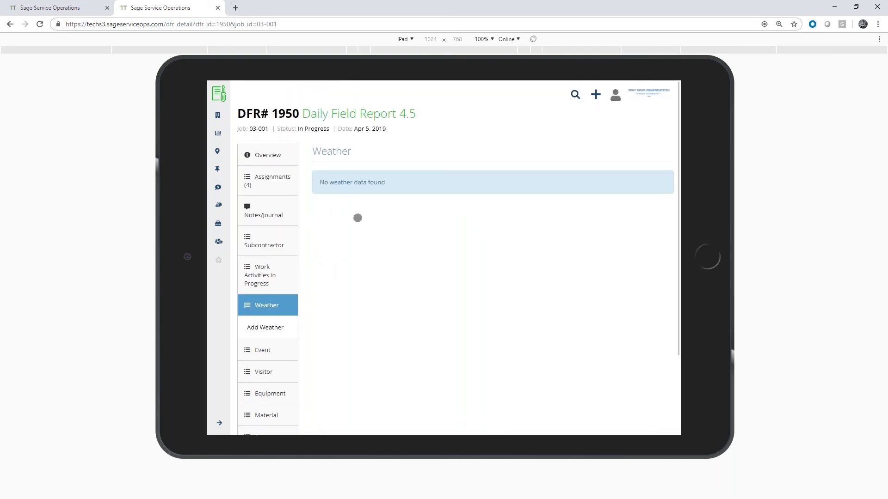
Return to job 03-001 and generate a new field report with the description Daily Field Report 4.8
click(262, 129)
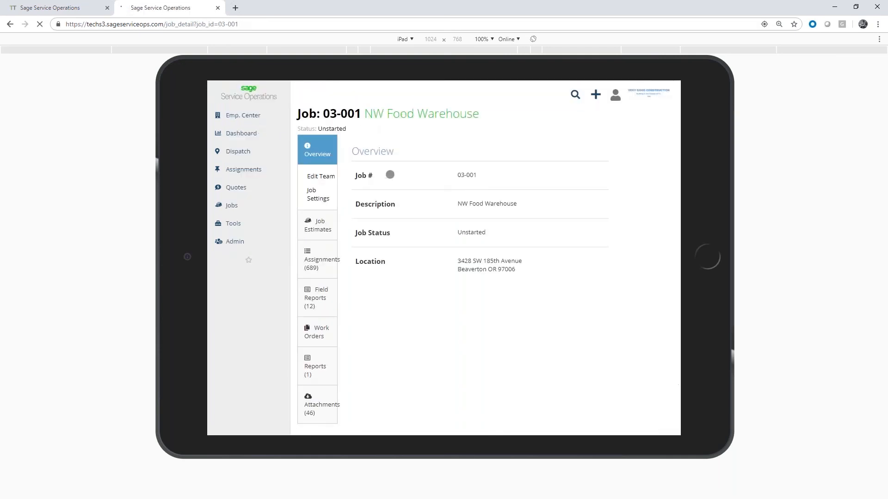
click(269, 267)
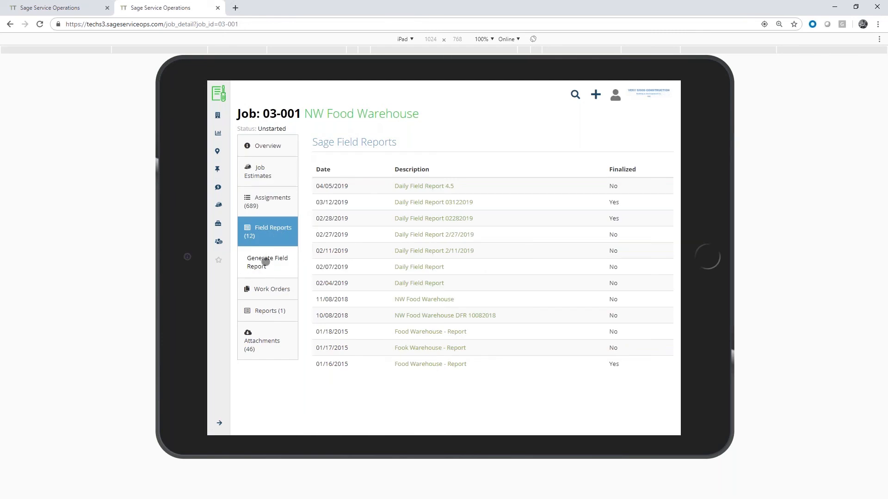
click(265, 262)
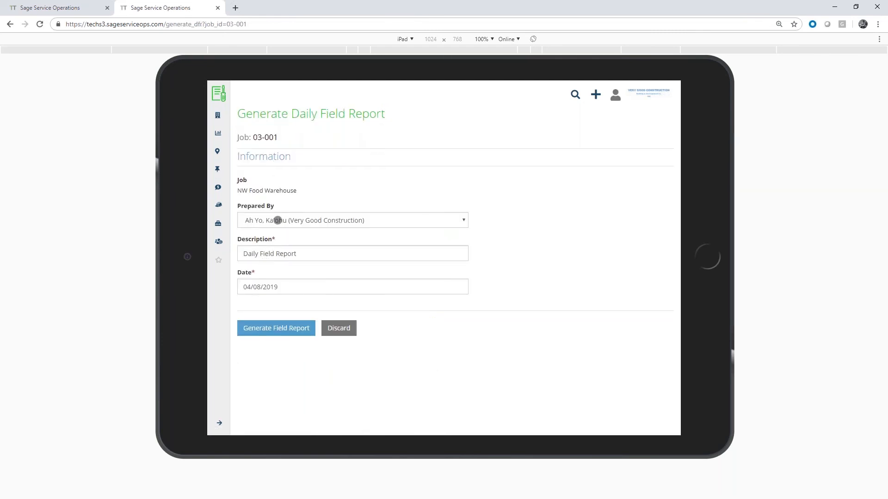
click(310, 253)
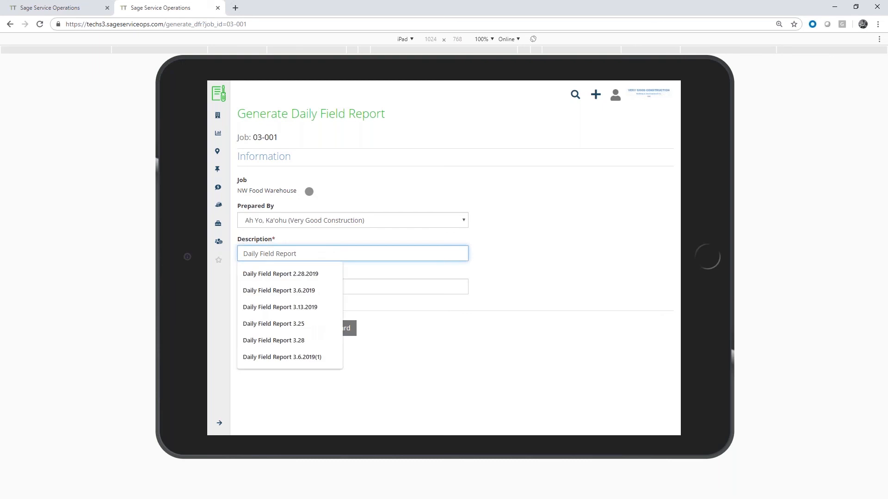
text(4.8)
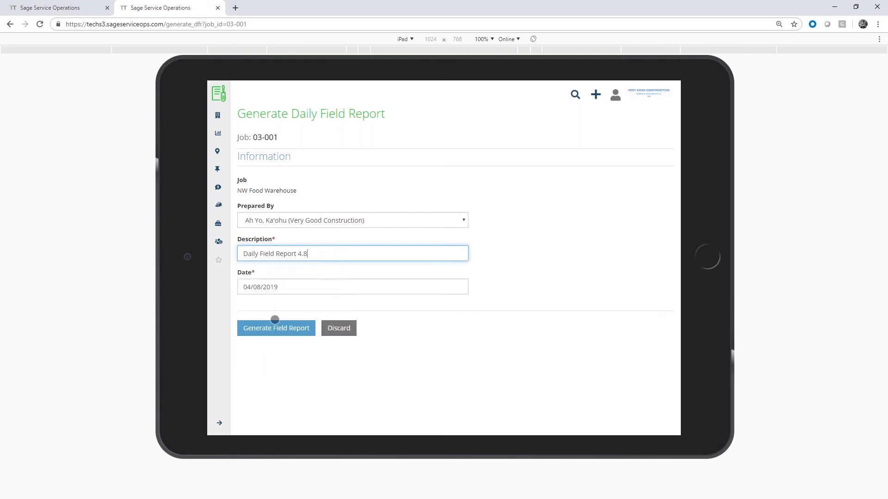
click(283, 328)
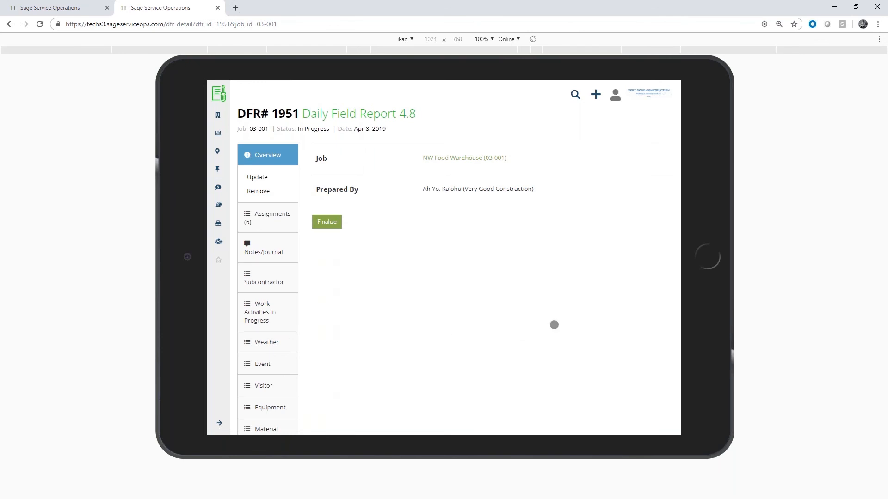
Start a subcontractor entry for Beaverton Sand & Gravel with foreman head count 2 and hours 1, journeyman head count 2 and hours 1
click(273, 278)
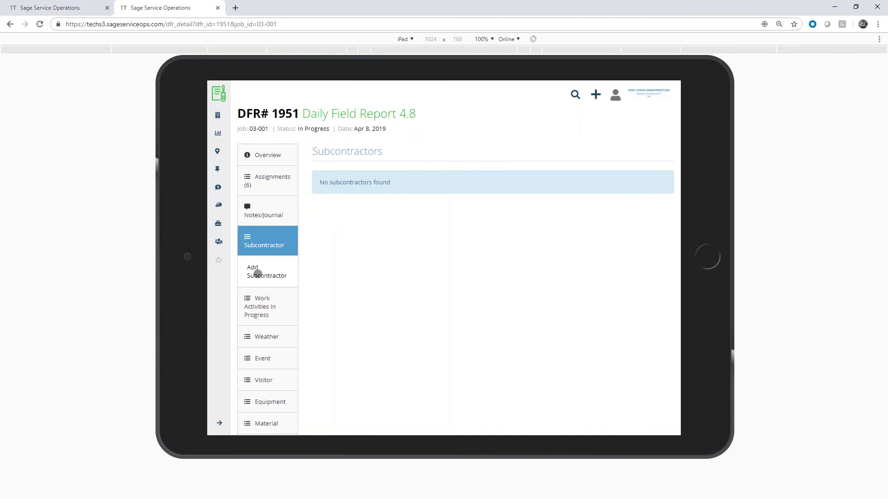
click(257, 273)
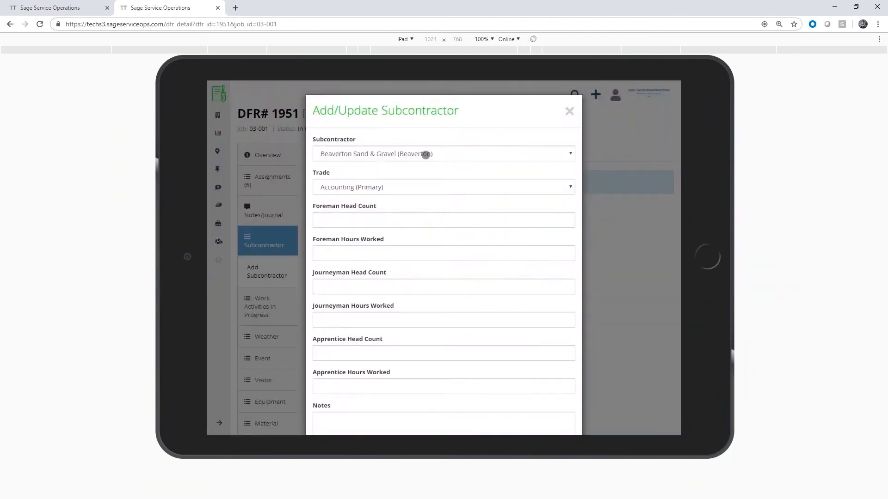
click(370, 219)
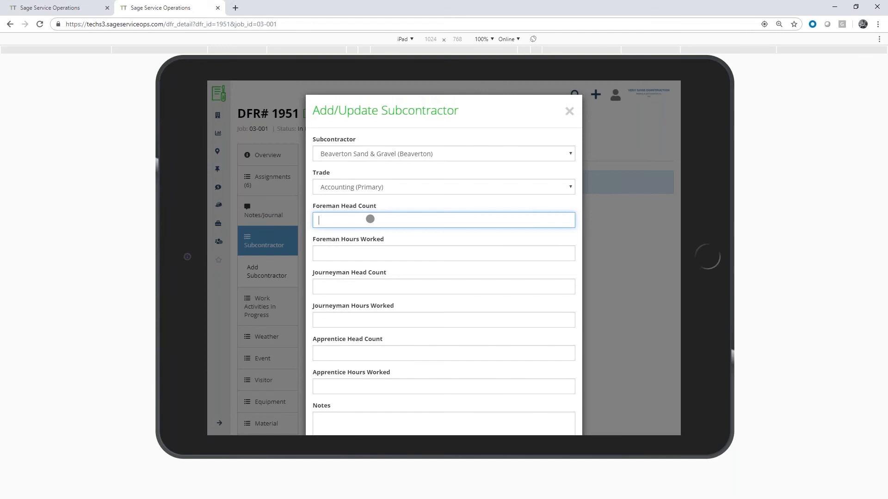
text(2)
click(365, 251)
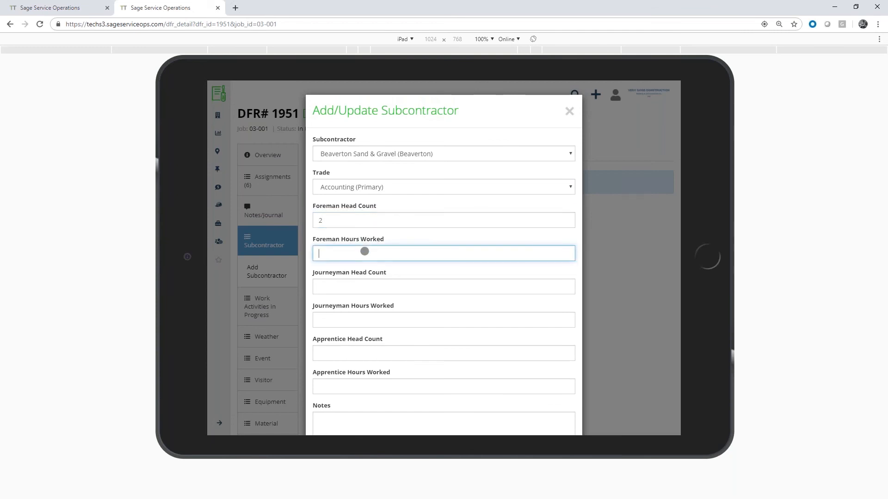
text(1)
click(363, 283)
text(2)
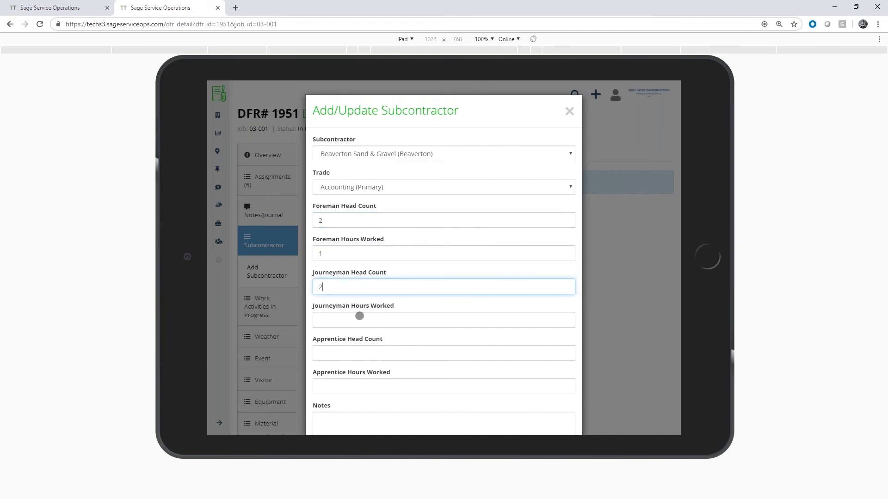
click(359, 319)
text(1)
Enter the subcontractor notes "Walked the job site." and, after a blank line, "Talk to text....", and try to save the entry
scroll(375, 262, down, 2)
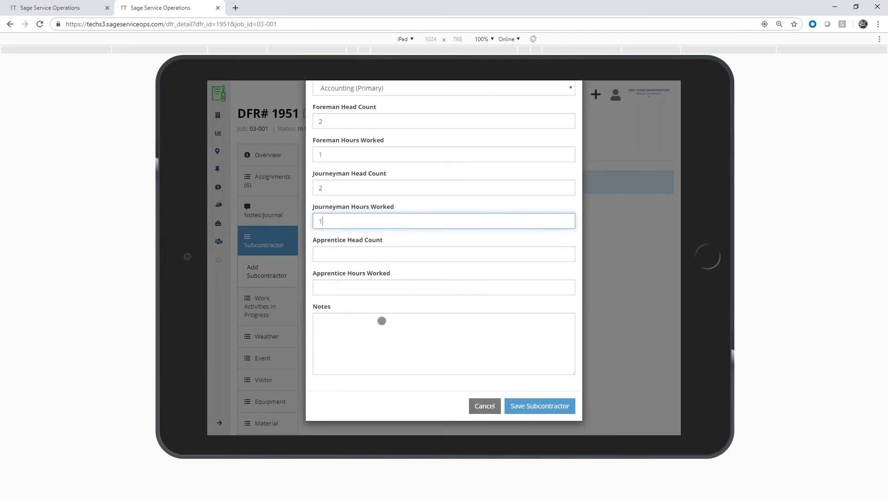
click(380, 343)
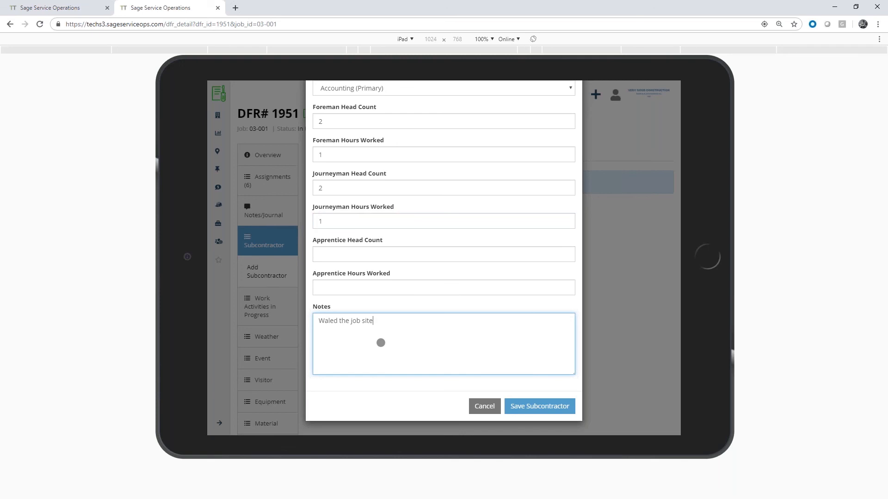
click(336, 320)
key(BackSpace)
text(ke)
click(402, 324)
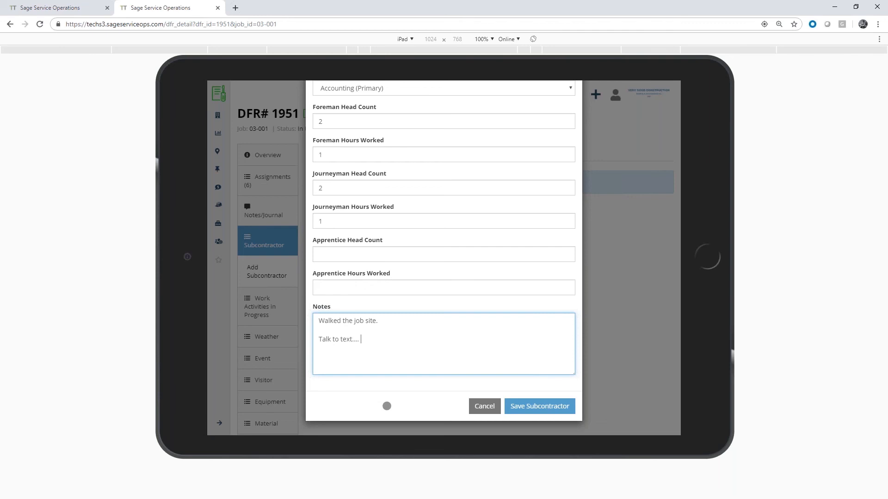
click(542, 406)
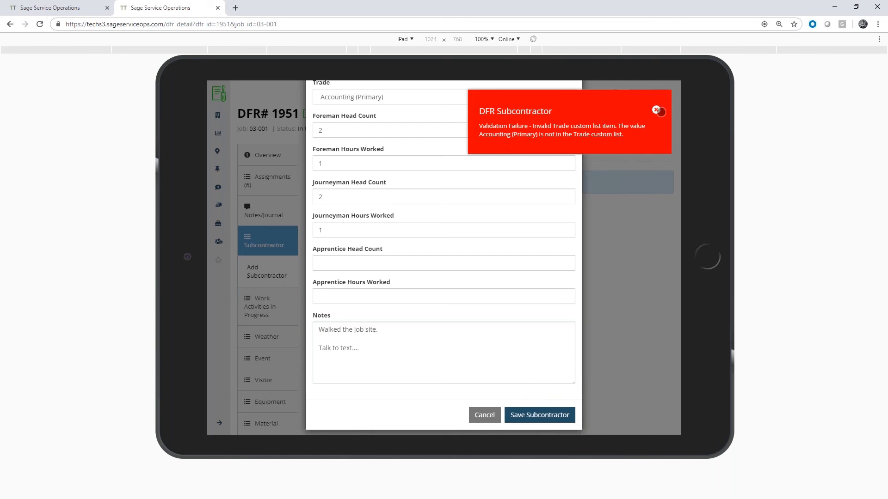
Dismiss the error, change the subcontractor's trade to Electrical and save the entry
click(658, 110)
scroll(408, 228, up, 3)
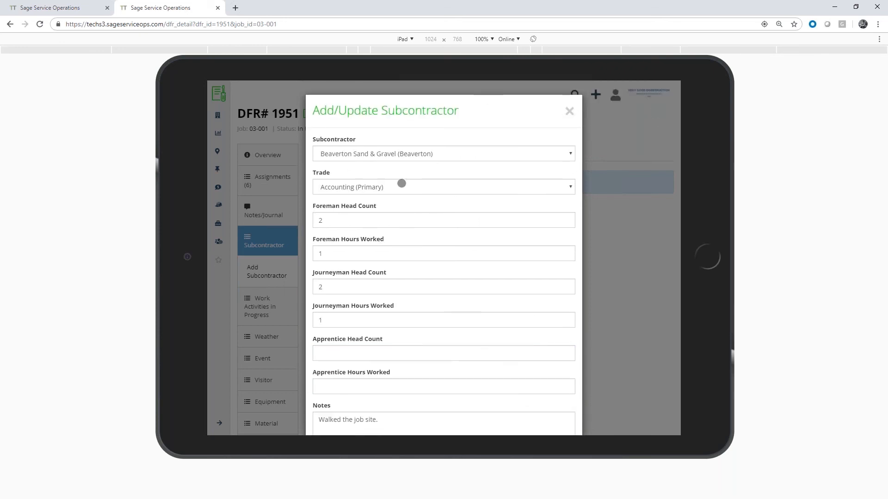
click(401, 189)
click(356, 233)
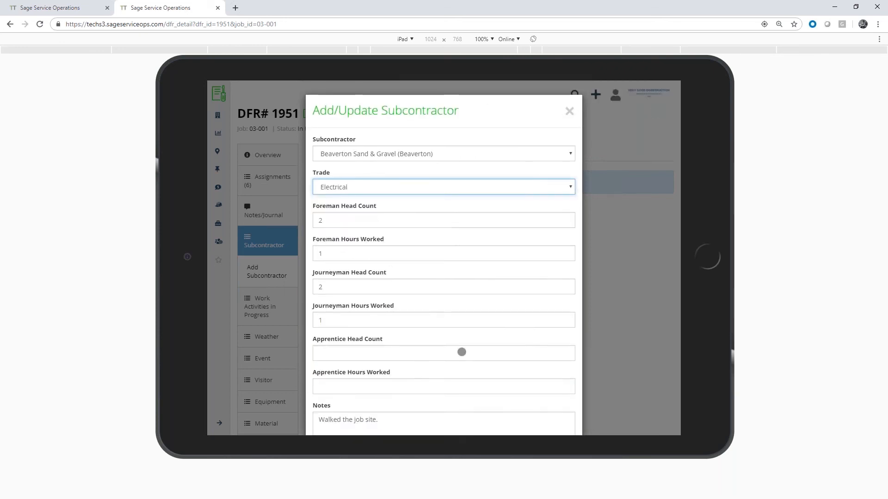
scroll(462, 351, down, 2)
click(533, 408)
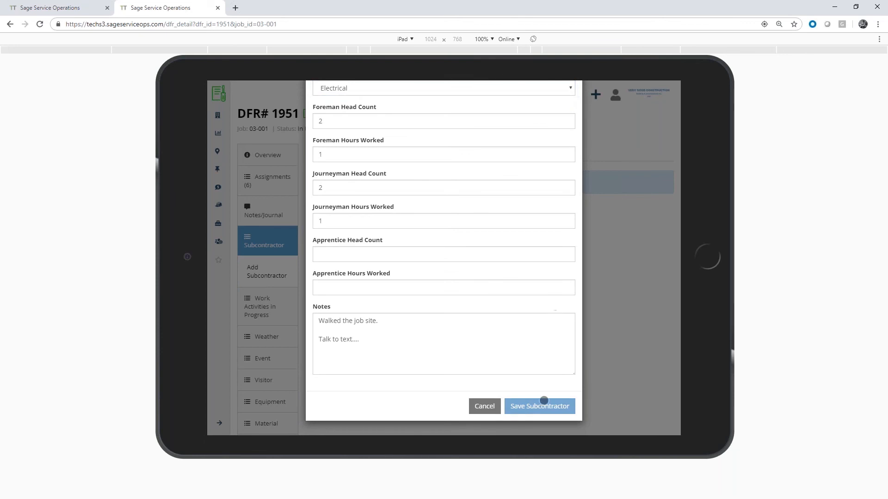
click(543, 408)
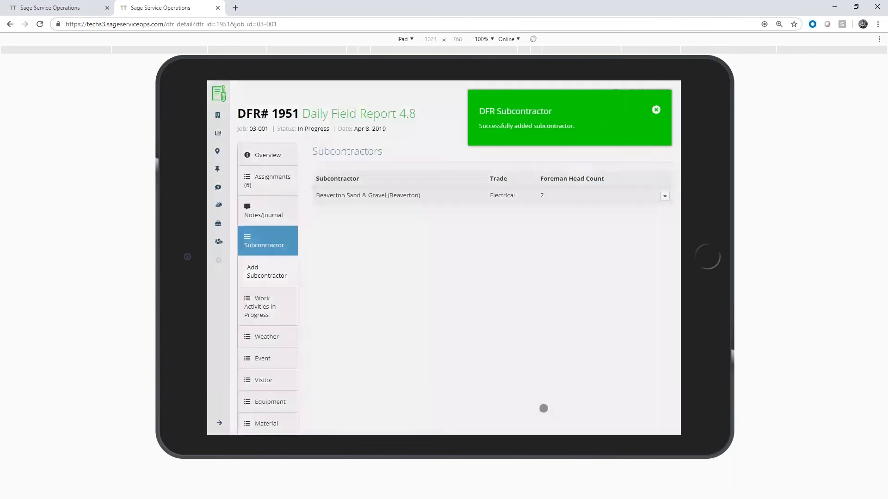
Add a weather entry to the field report, keeping the auto-populated values, and save it
scroll(360, 256, down, 1)
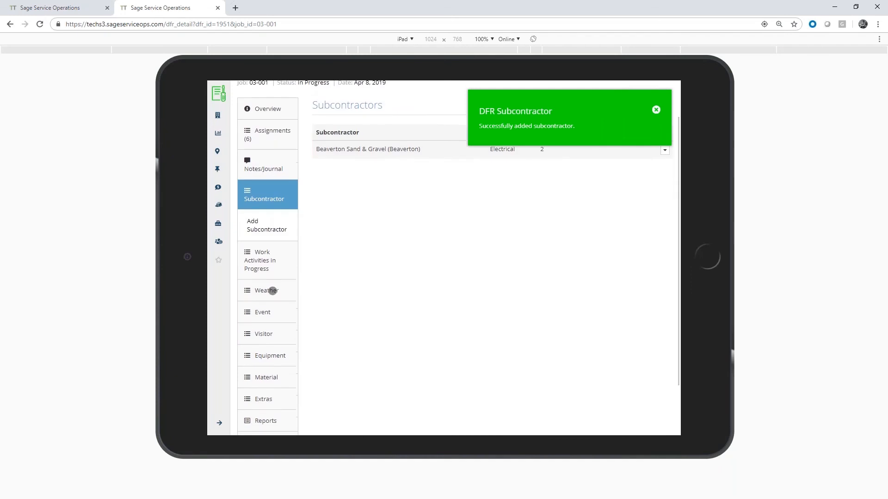
click(271, 290)
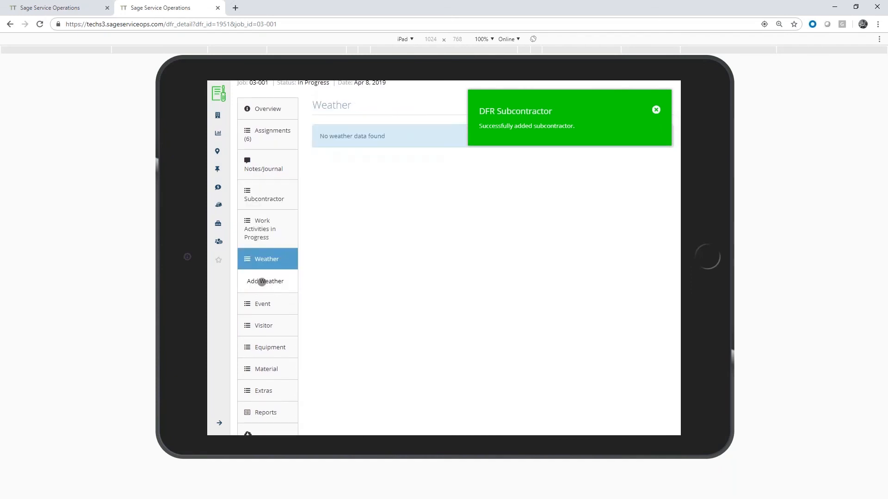
click(259, 281)
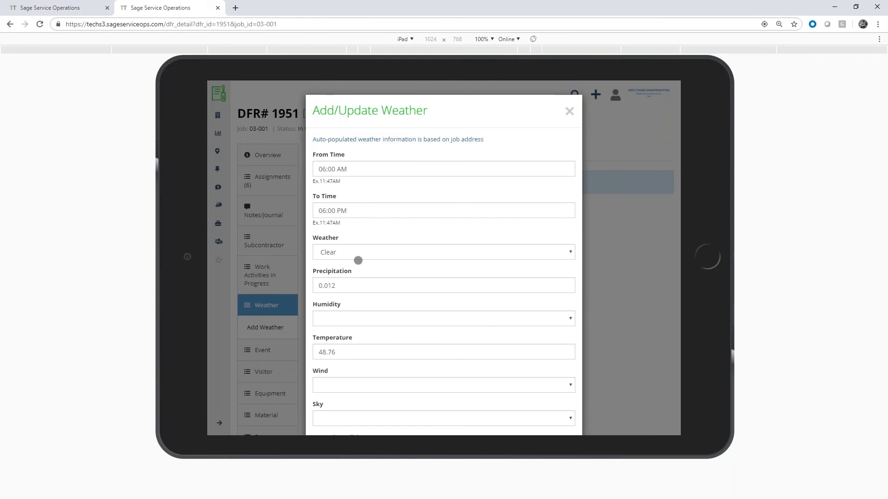
scroll(359, 259, down, 2)
scroll(370, 266, down, 3)
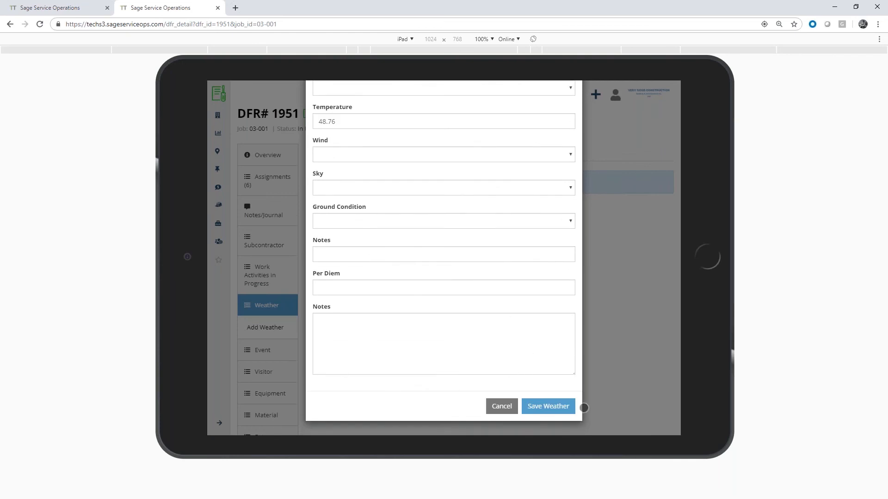
click(548, 409)
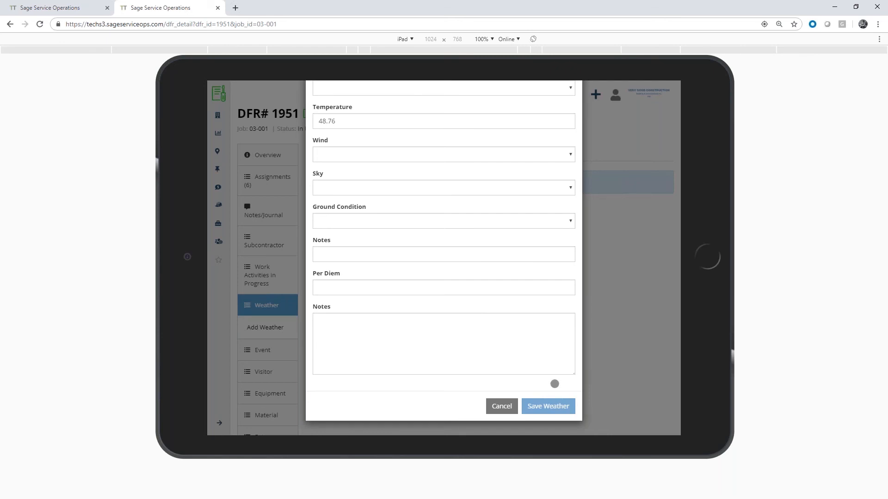
Start a new event in the field report with event type Accidents and From Time 8:45, leaving To Time blank
scroll(338, 317, down, 1)
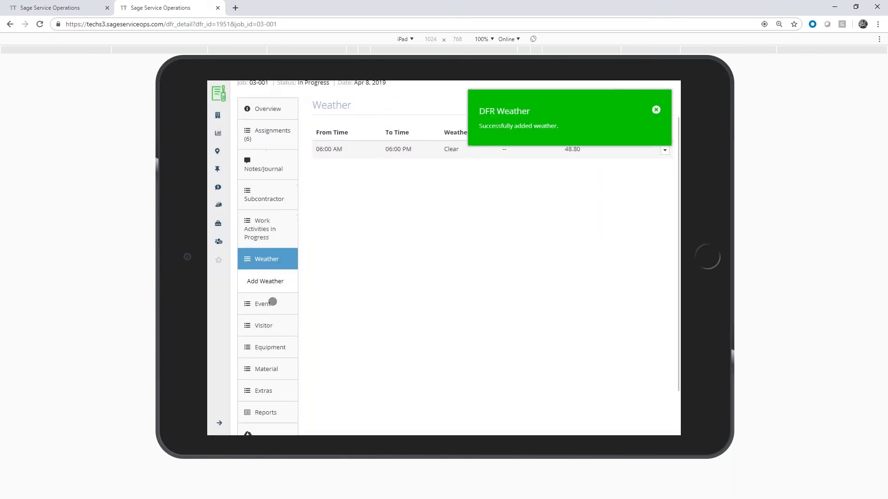
click(268, 303)
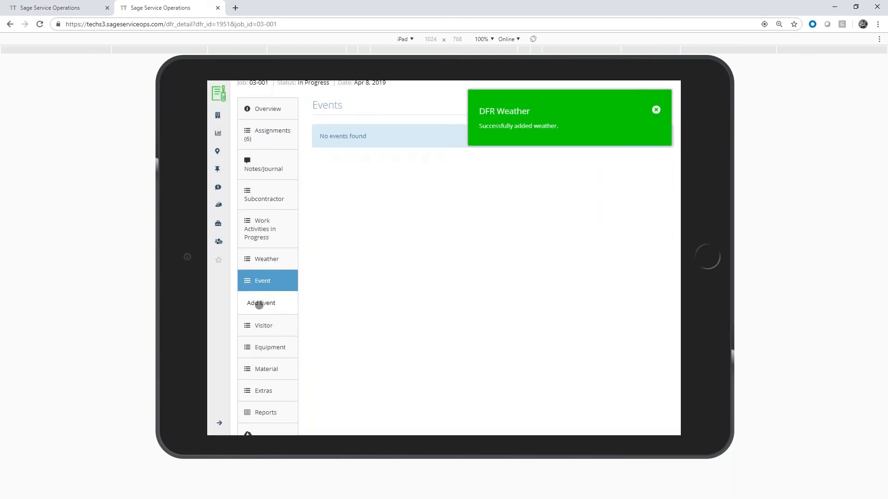
click(260, 304)
click(368, 154)
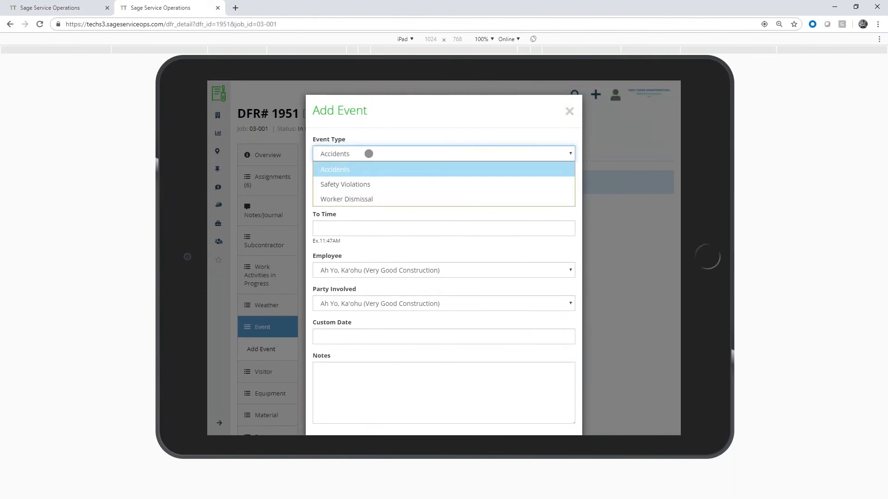
click(342, 173)
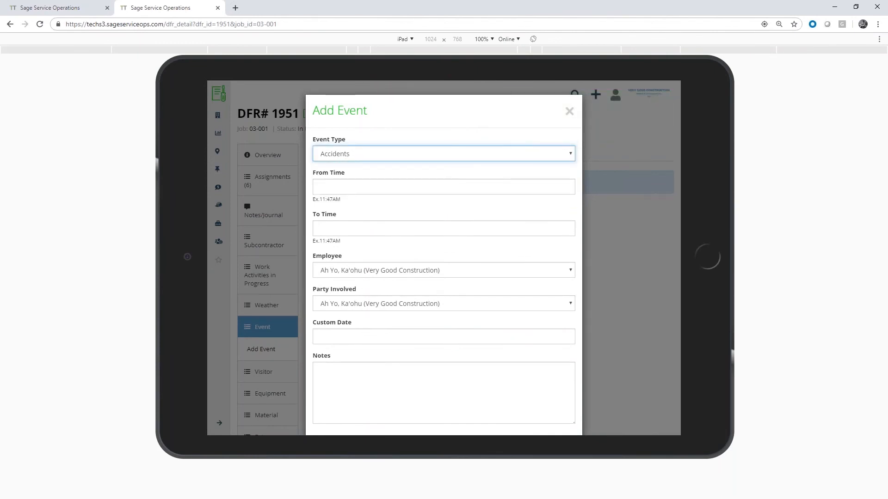
click(357, 185)
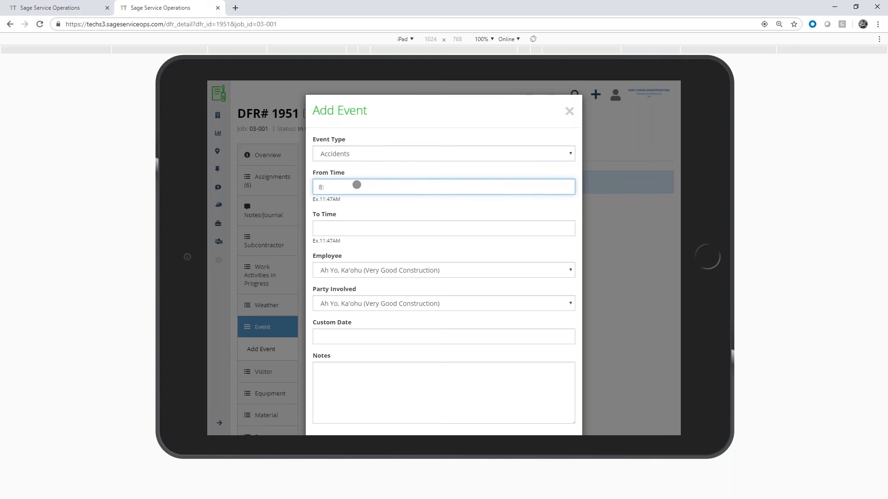
key(Tab)
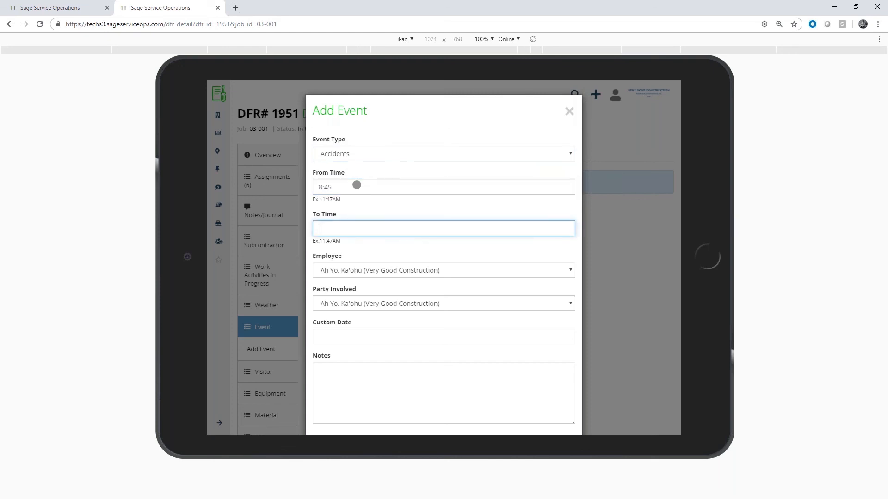
key(Tab)
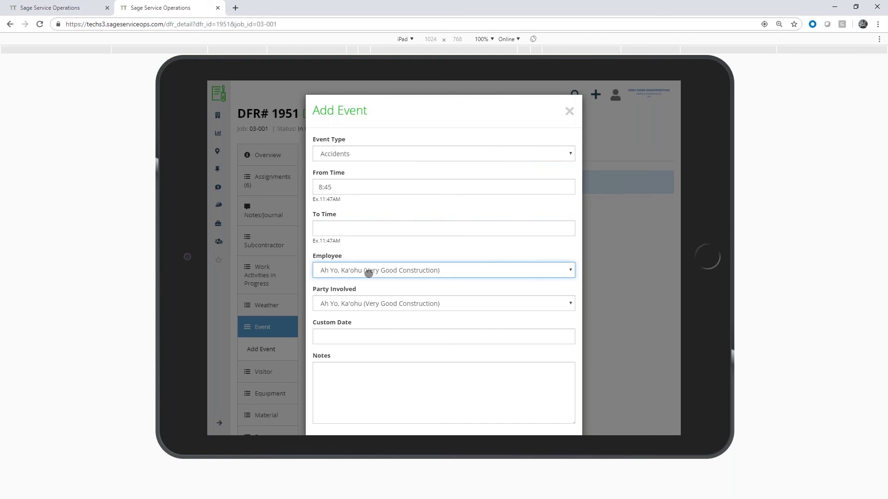
Look through the employee choices for the event and select the Very Good Construction employee
click(368, 272)
scroll(370, 205, down, 2)
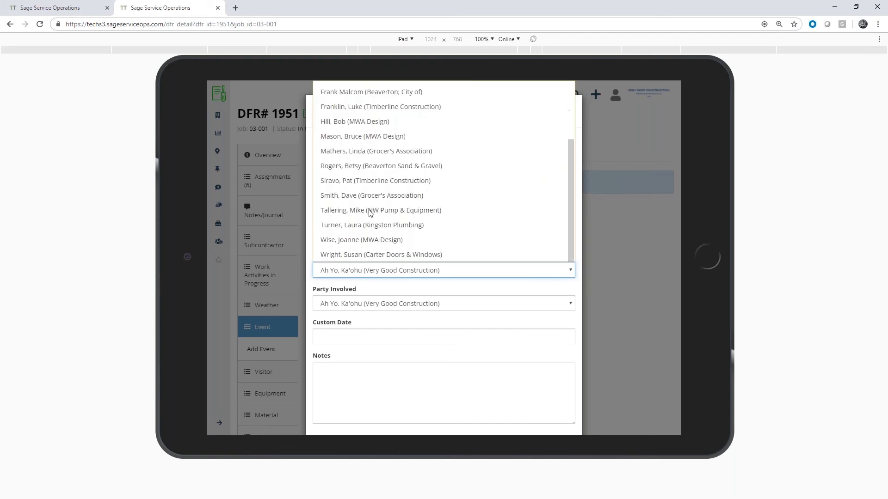
scroll(368, 199, up, 2)
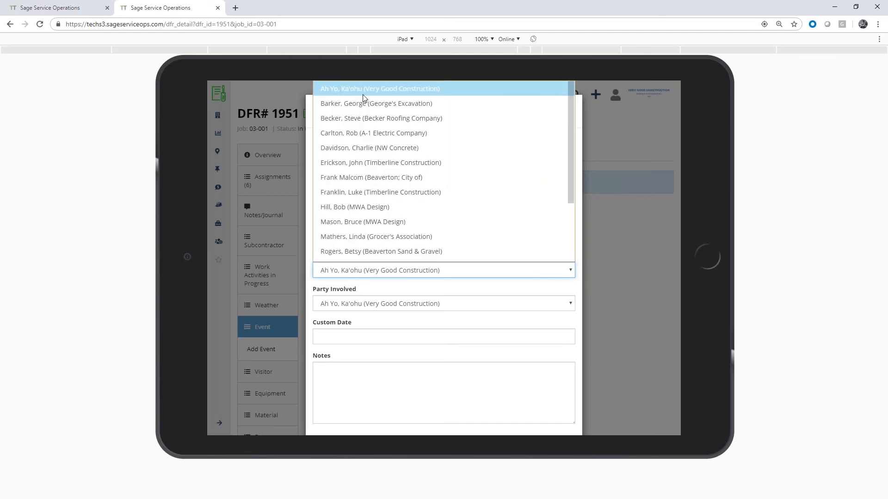
scroll(380, 205, down, 2)
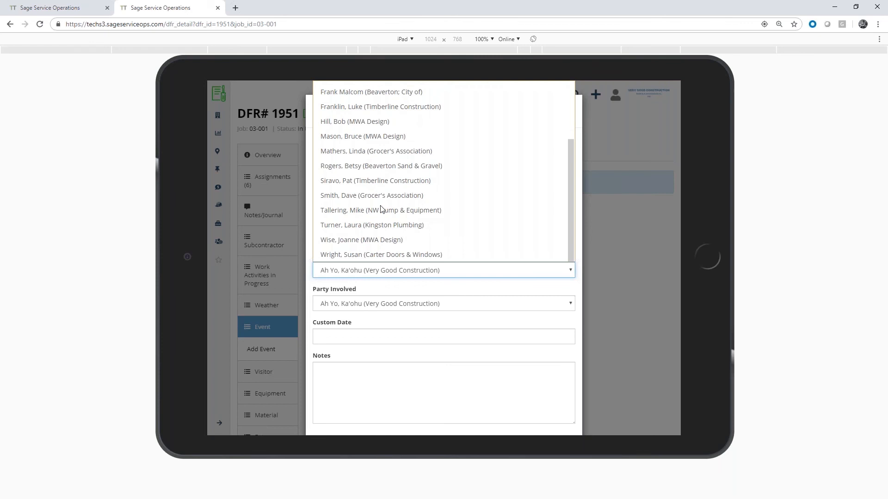
scroll(377, 218, up, 2)
click(371, 88)
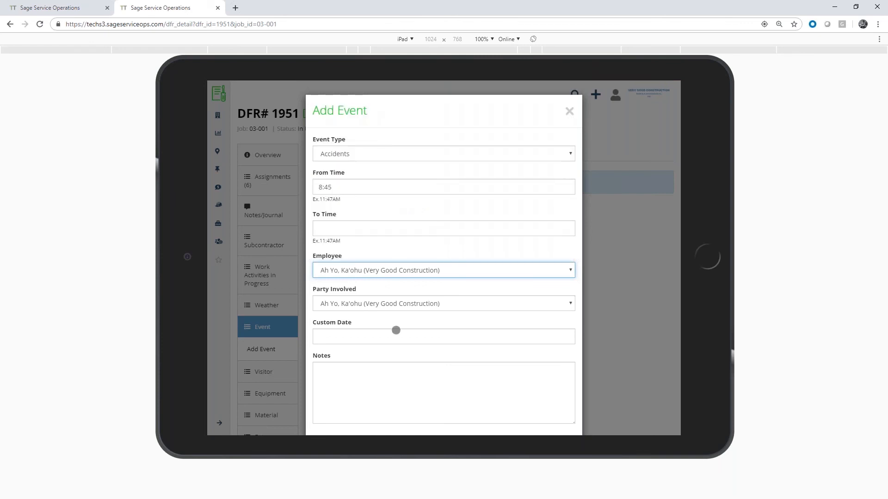
Set the event's custom date to 04/08/2019, add a note that the employee fell but got back up, and save the event
click(351, 338)
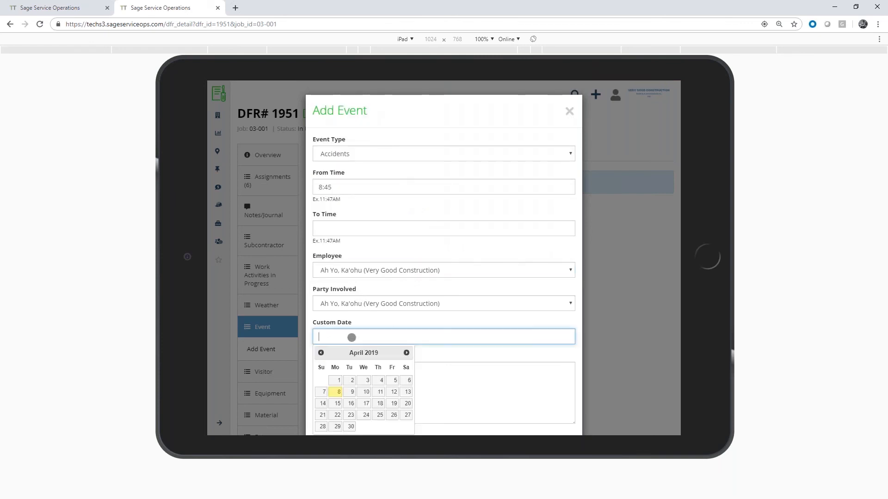
scroll(394, 308, down, 1)
click(339, 392)
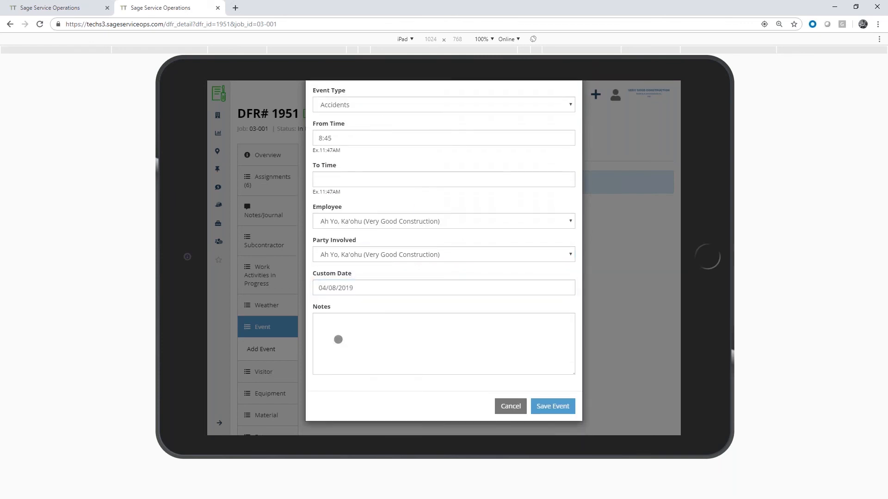
click(342, 335)
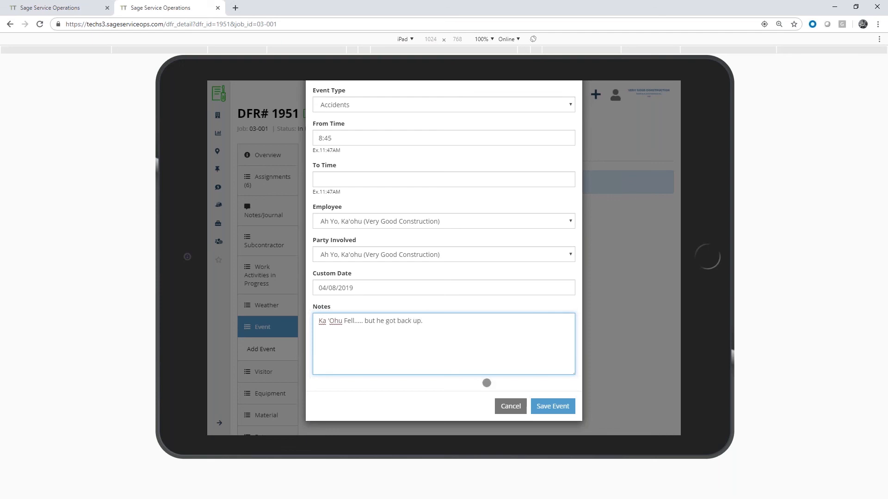
click(560, 405)
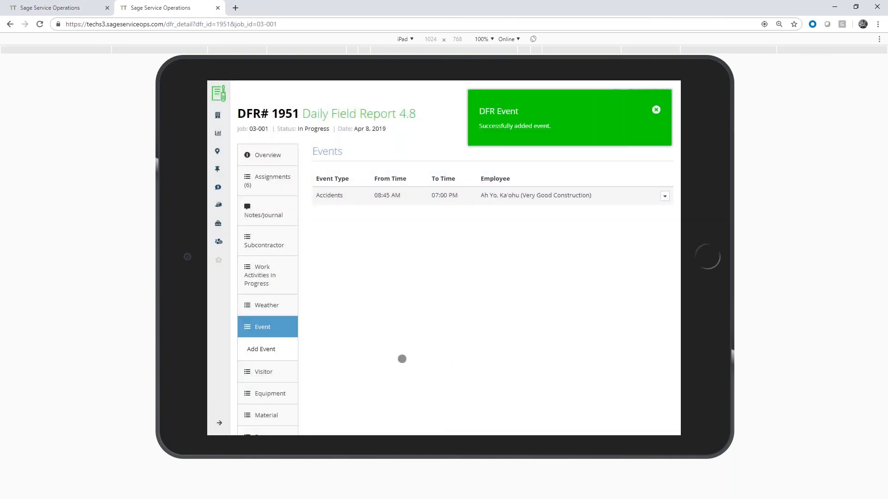
Start a new equipment entry in the field report with the description Used Scraper, keeping AC Scraper (SC-1001) as the equipment
scroll(377, 340, down, 3)
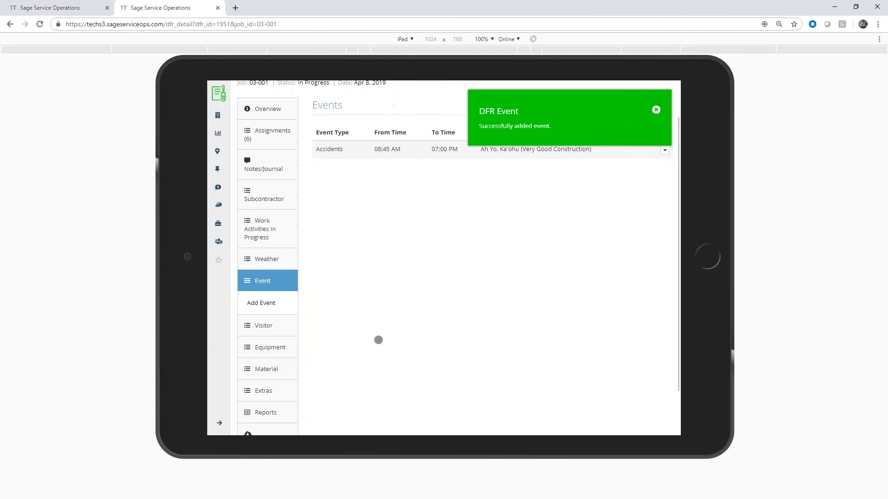
click(268, 279)
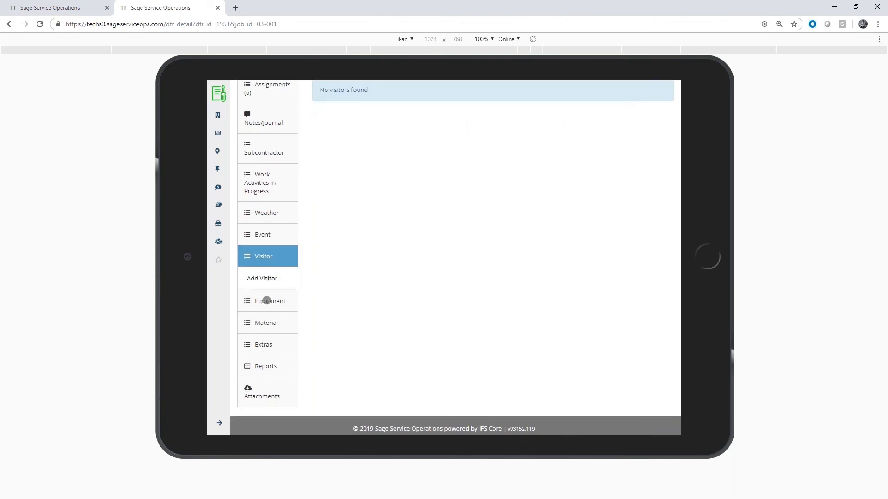
click(265, 301)
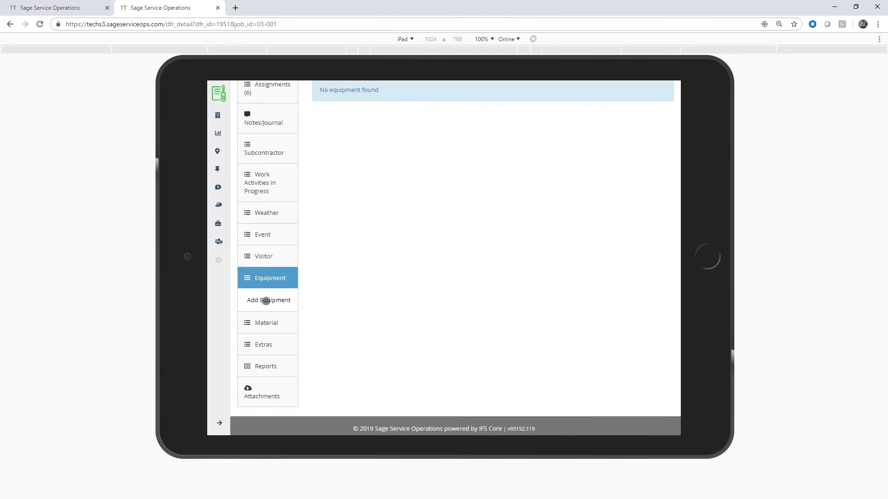
click(266, 301)
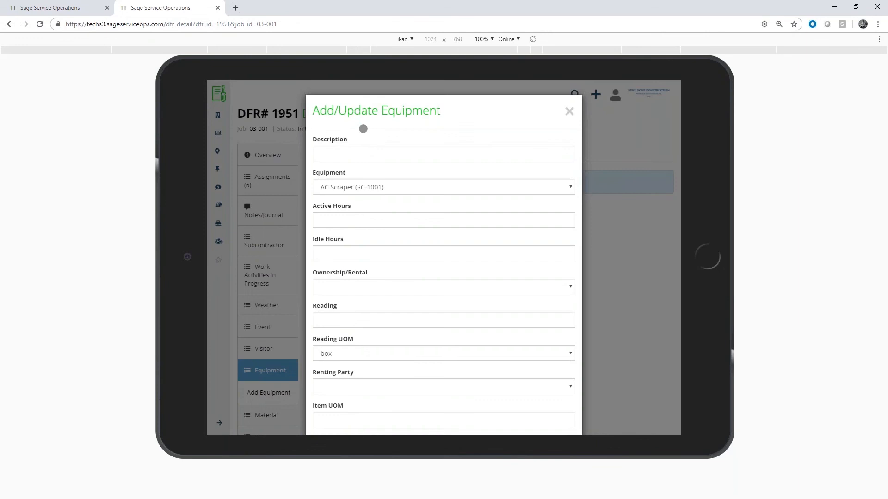
click(396, 144)
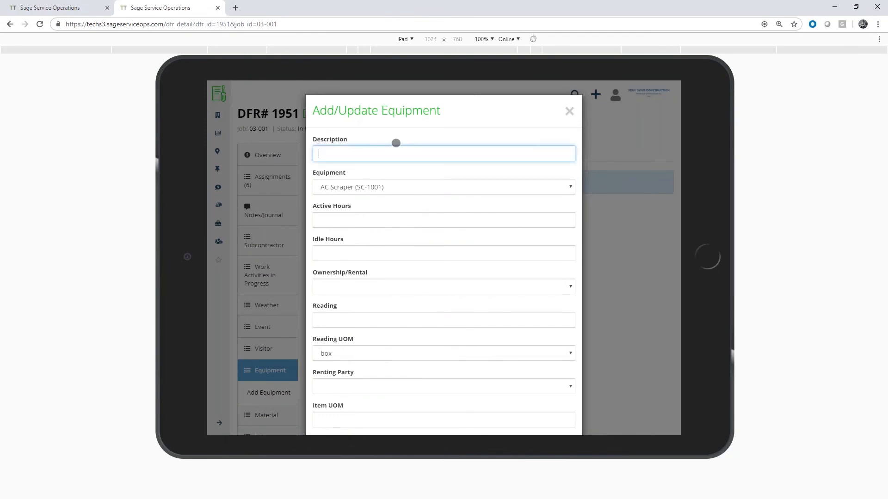
text(Used Scraper)
key(Tab)
Set the equipment entry's active hours to 2 and idle hours to 1
click(385, 218)
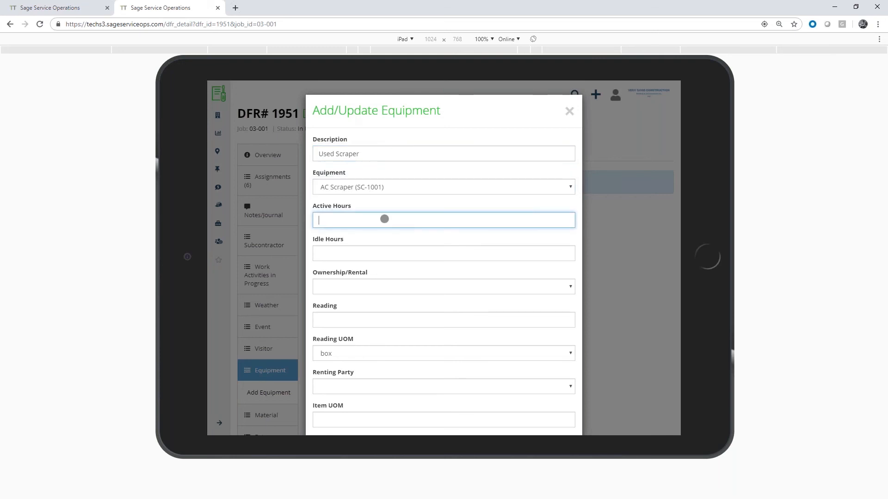
text(2)
key(Tab)
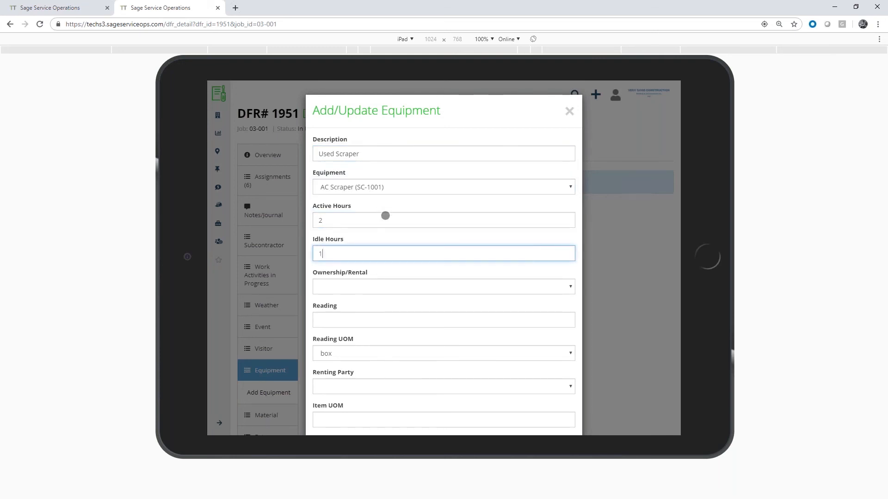
text(1)
key(Tab)
Add the note "Used the Scraper today" to the equipment entry and save it
scroll(399, 205, down, 2)
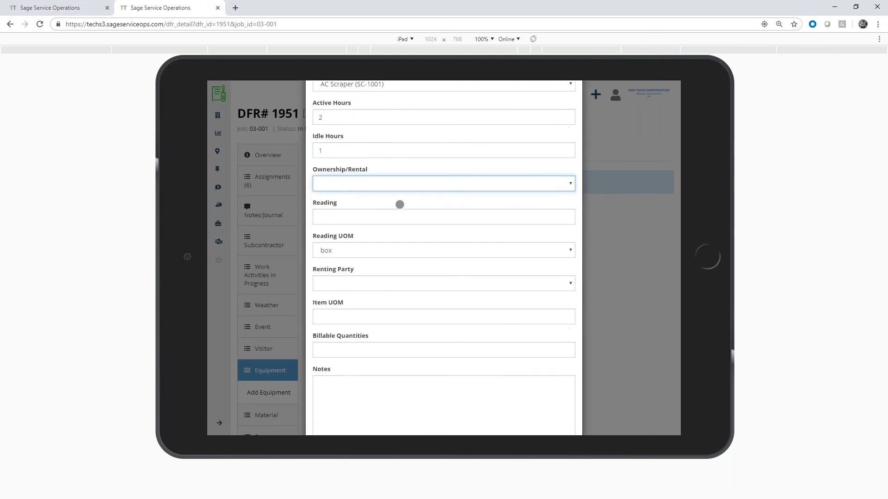
scroll(400, 204, down, 2)
click(387, 355)
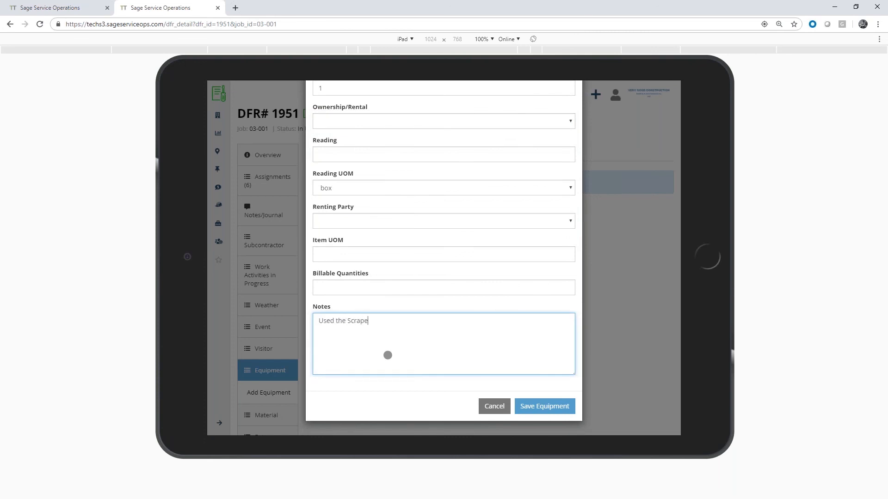
click(555, 408)
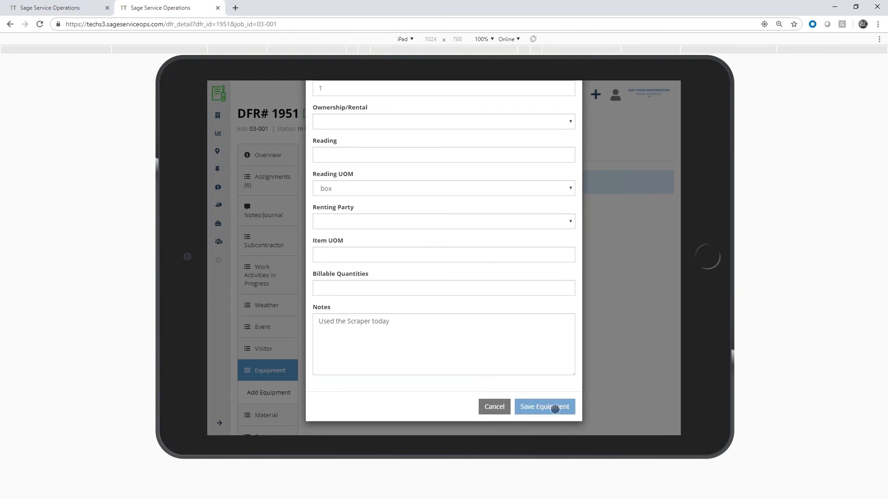
Start a new attachment in the field report and choose JobSite.jpg from the SFO-SSO Demo Docs folder as its file
scroll(330, 297, down, 2)
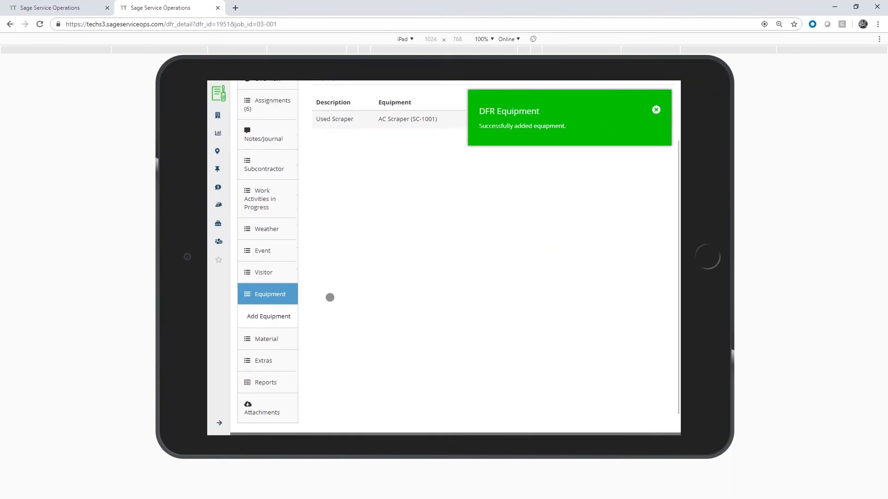
scroll(303, 314, down, 1)
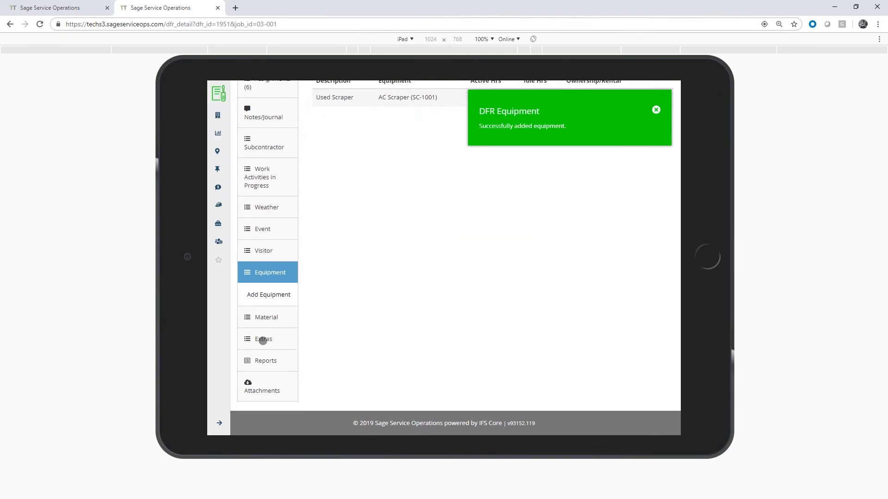
click(262, 341)
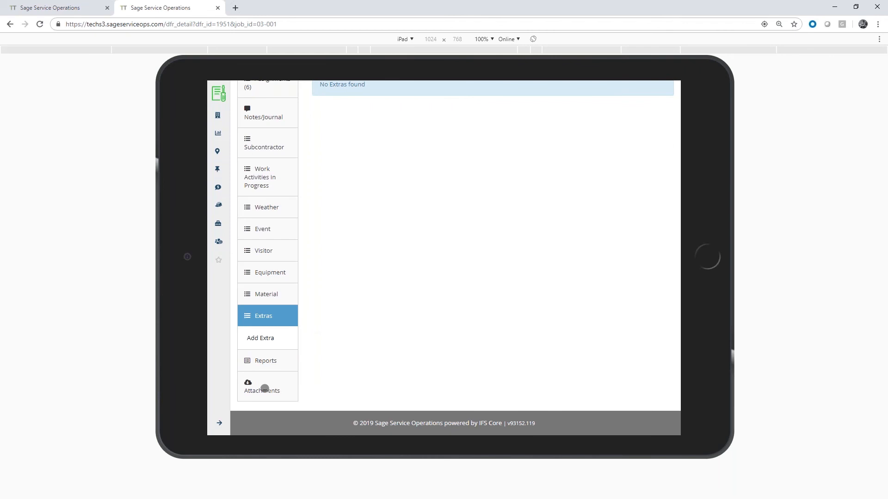
click(263, 382)
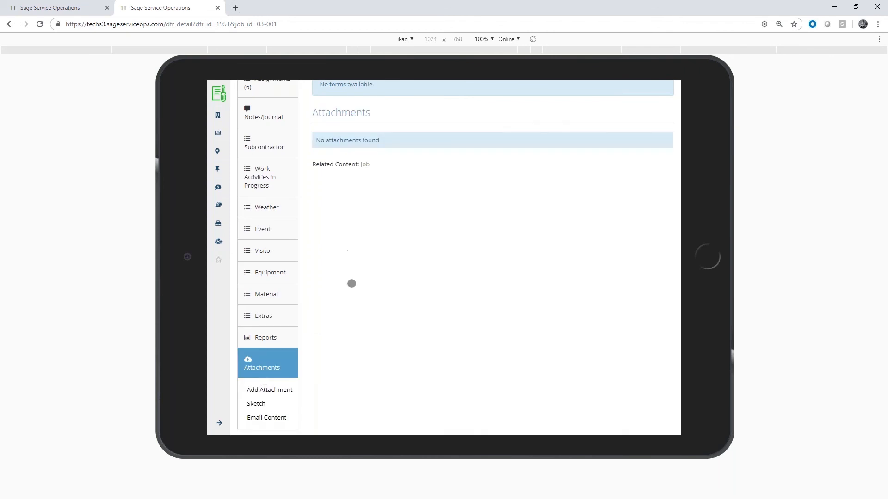
scroll(351, 363, up, 2)
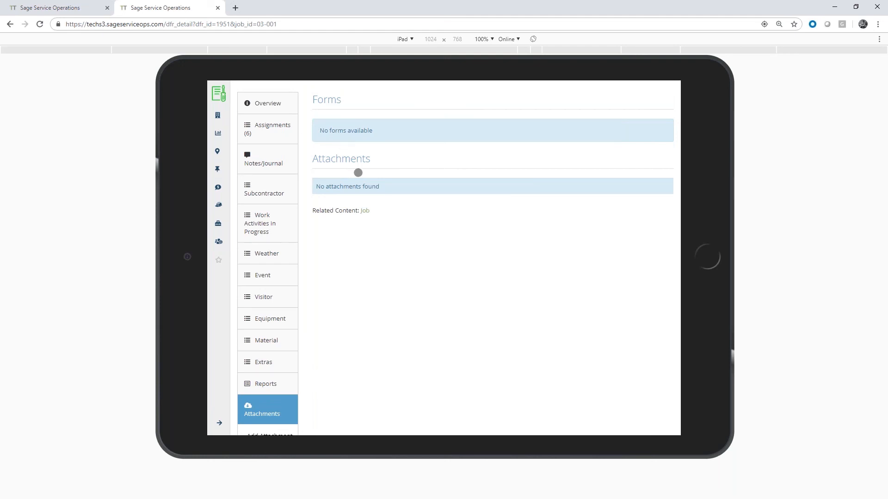
scroll(404, 299, down, 2)
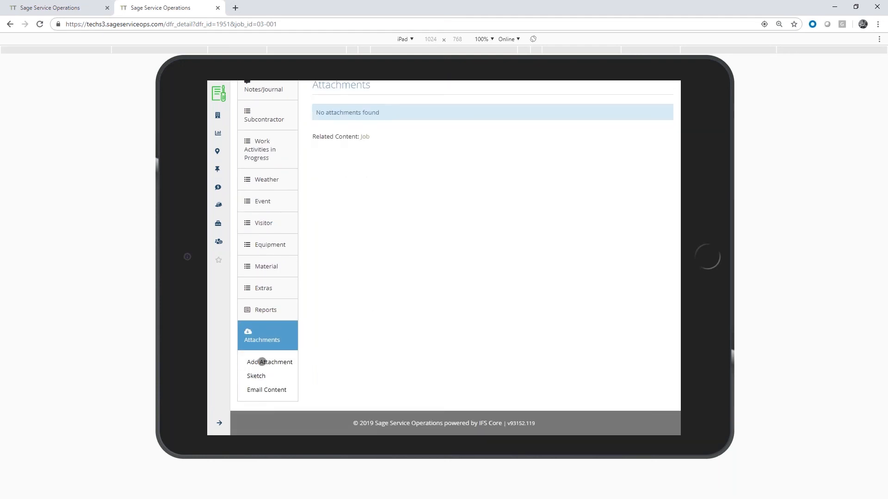
click(260, 362)
scroll(353, 221, up, 1)
scroll(353, 221, up, 2)
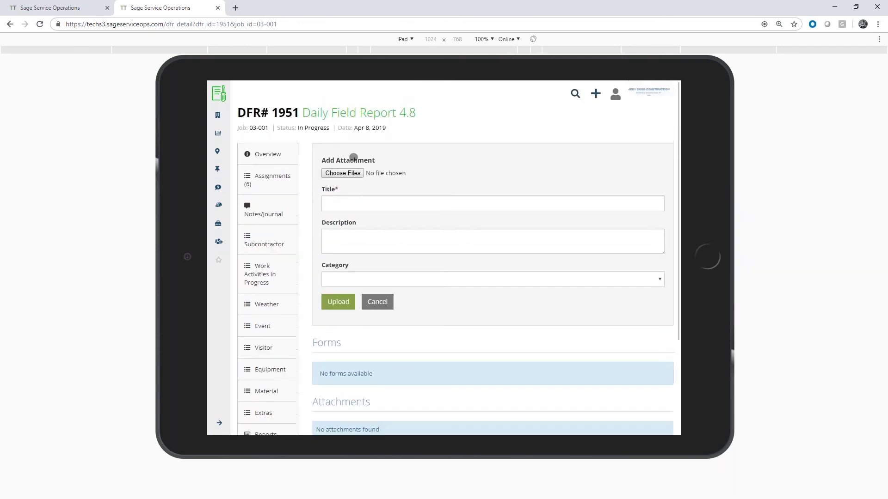
click(351, 176)
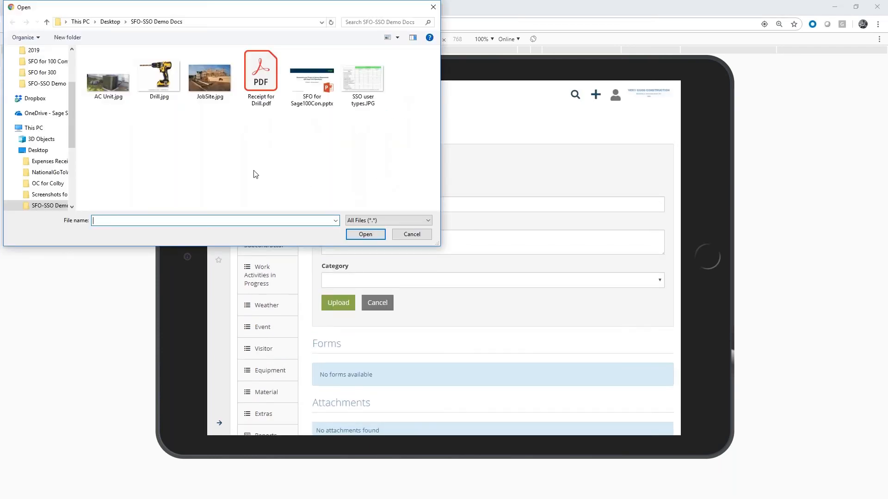
click(212, 82)
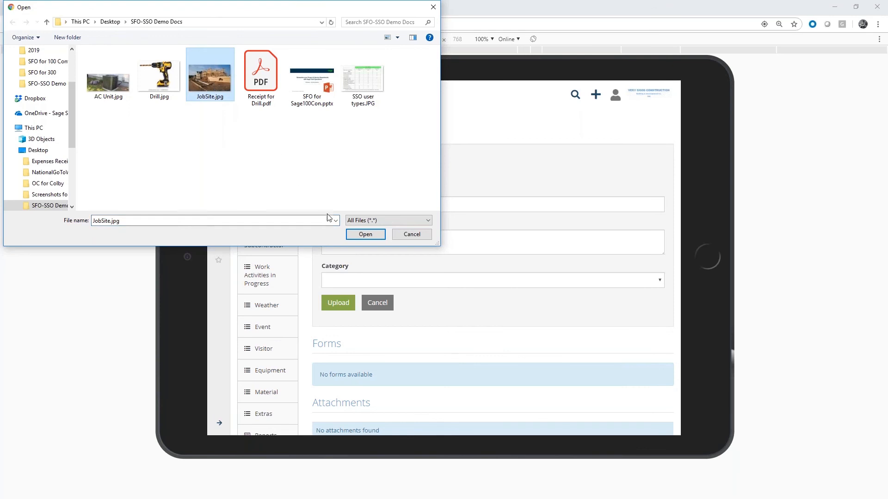
click(365, 235)
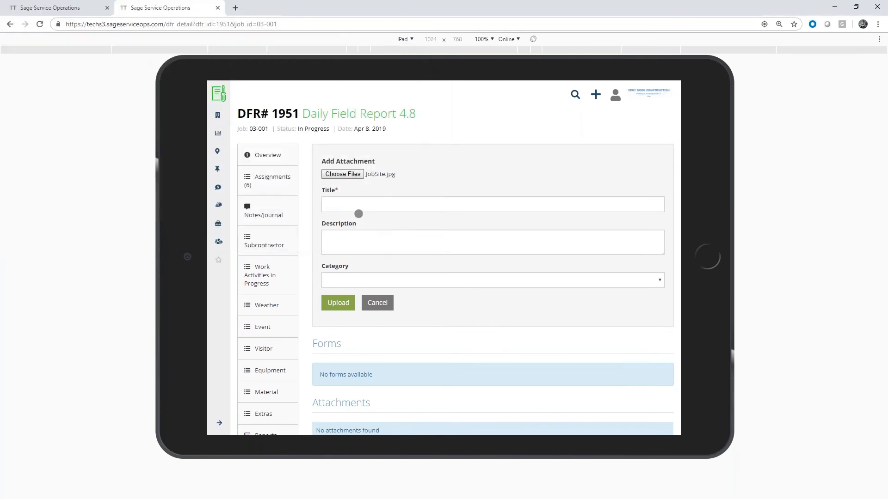
Title the attachment "Job Photo Before", describe it as "Dug a hole", set its category to Image, and upload it
click(362, 202)
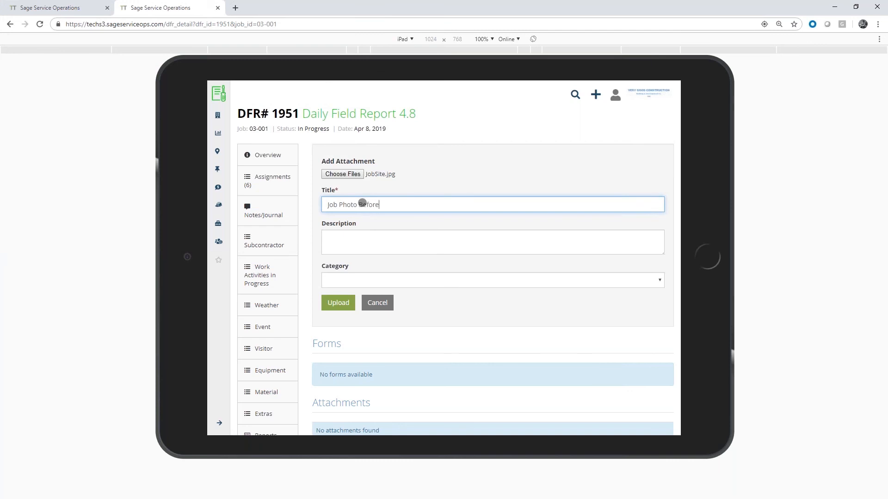
key(Tab)
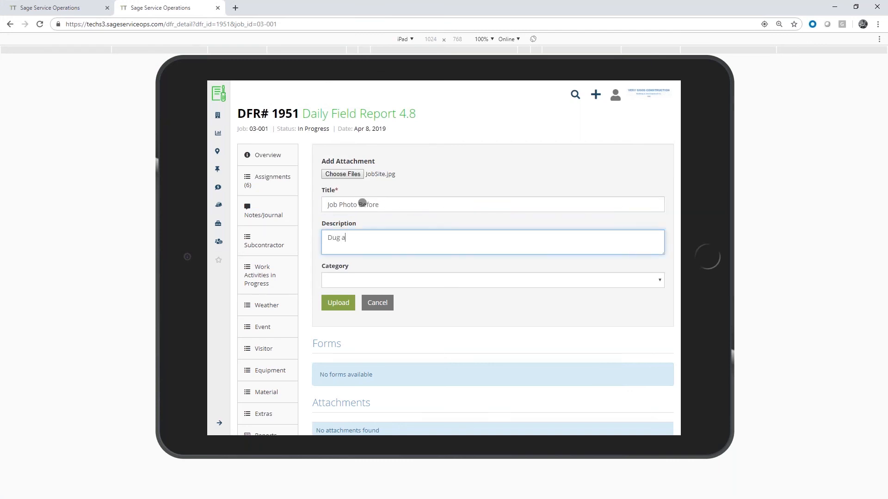
text(Dug a hole)
click(393, 280)
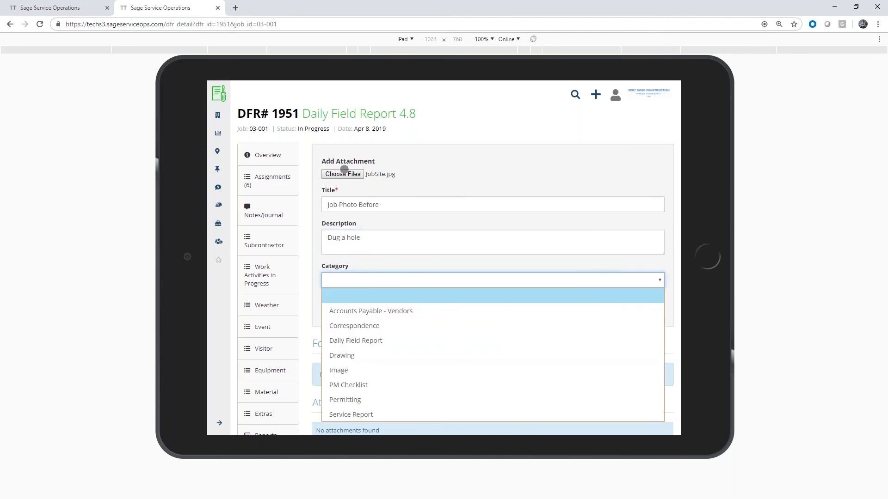
click(349, 365)
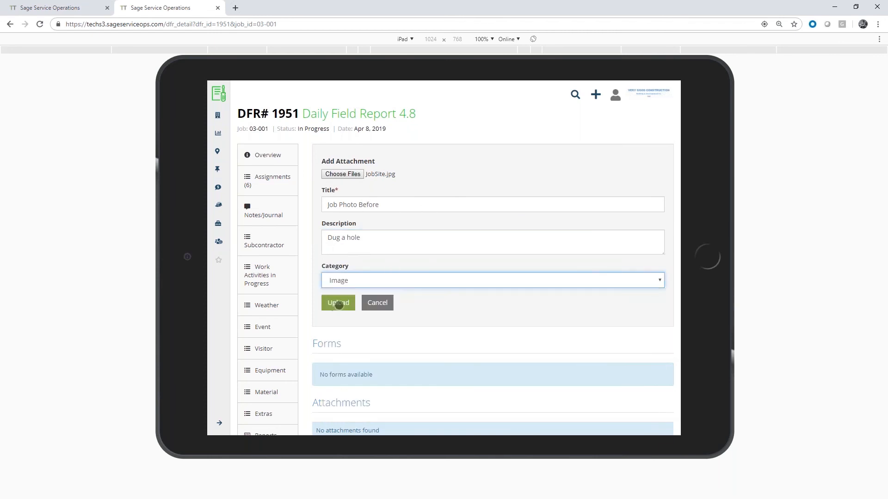
click(339, 304)
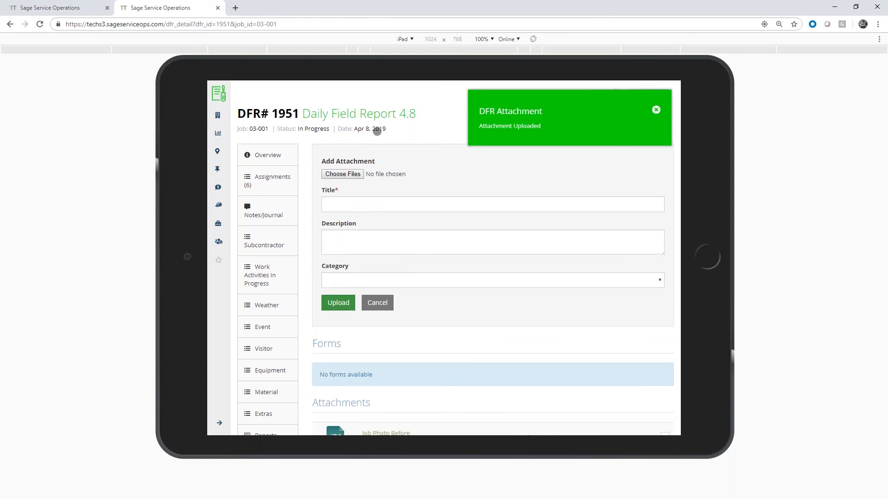
click(656, 110)
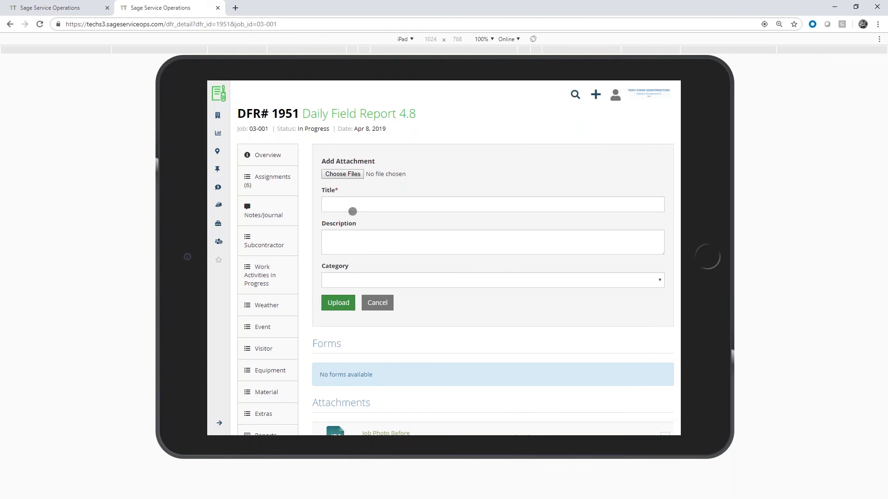
Create a sketch for the field report titled "Dug a hole" with Job Photo Before as its background image
scroll(398, 224, down, 3)
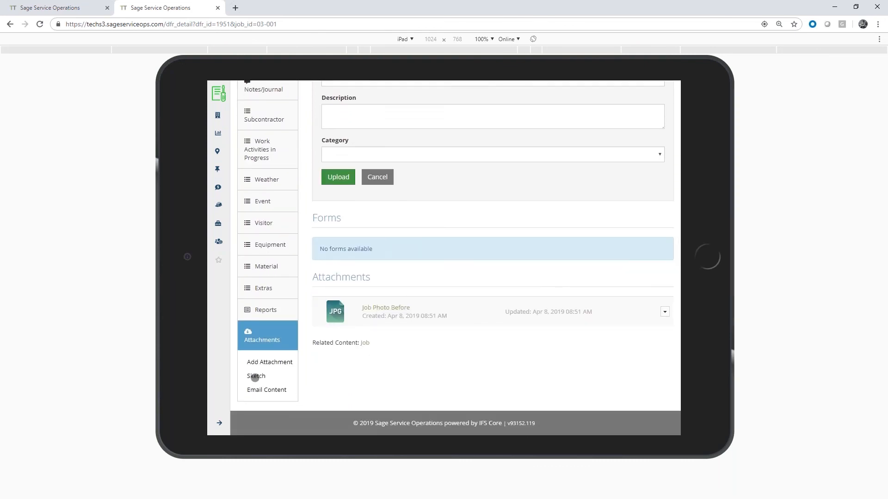
click(255, 377)
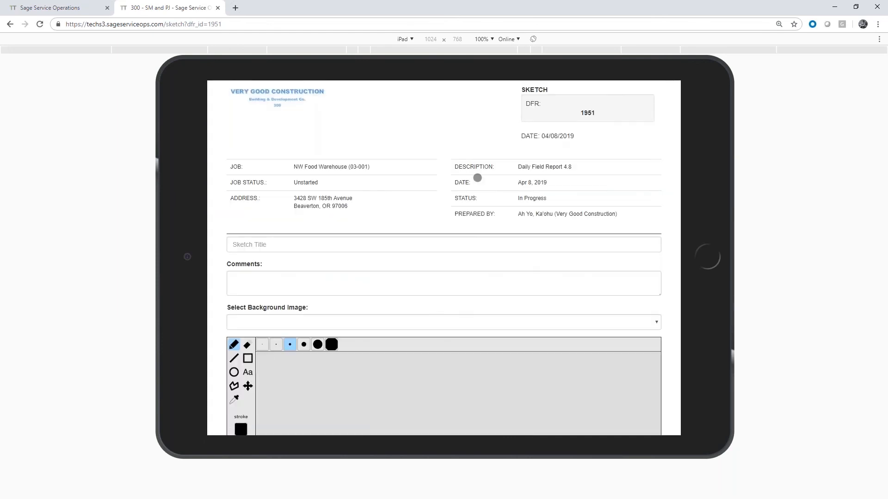
click(263, 245)
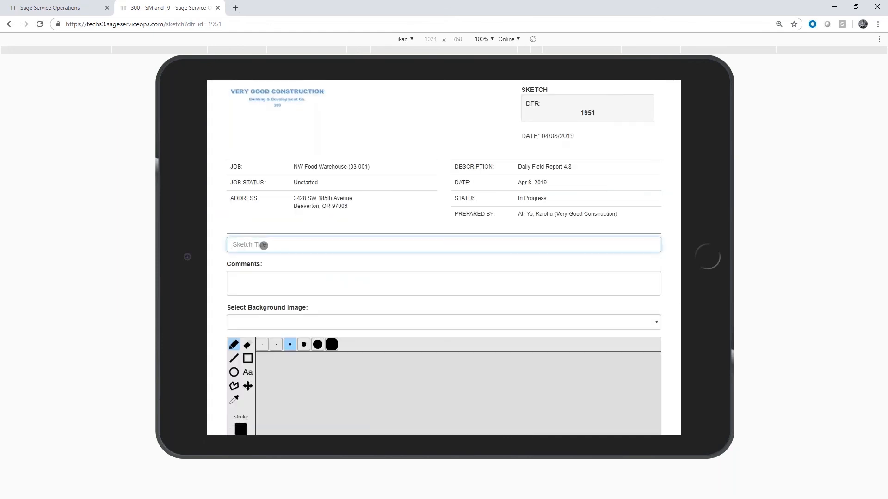
text(Dug a hole)
key(Tab)
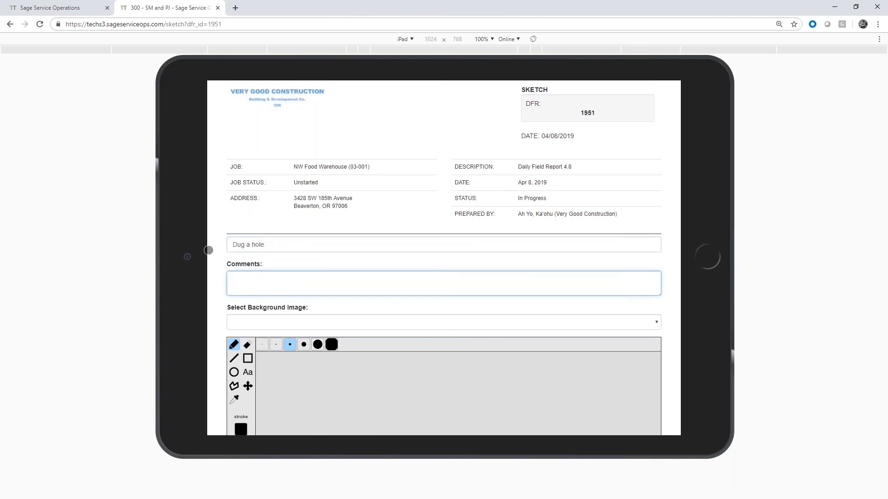
scroll(291, 273, down, 1)
click(291, 273)
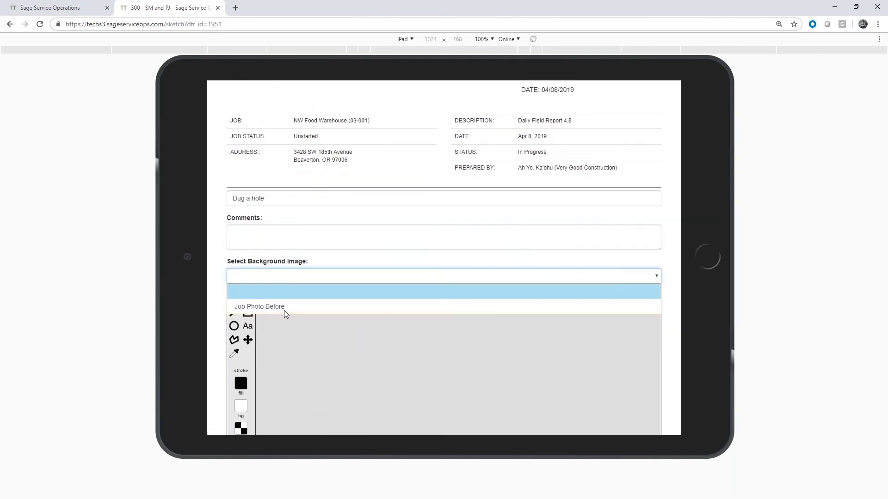
click(282, 306)
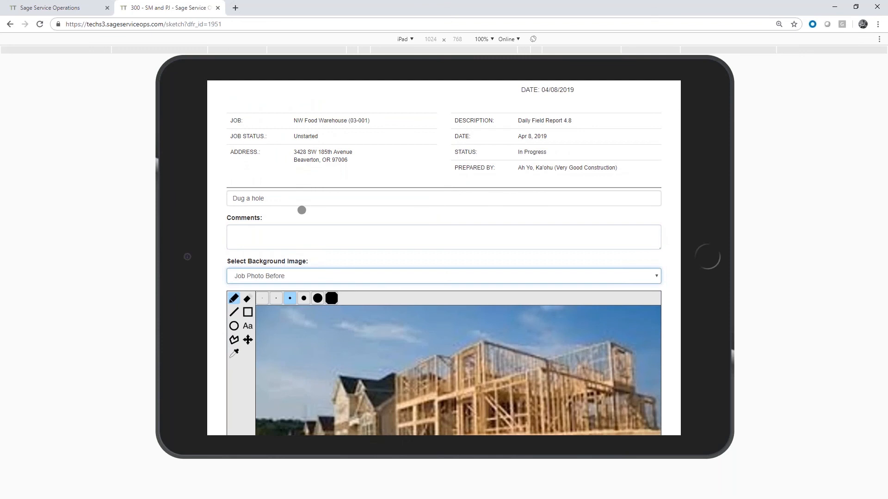
Set the stroke color to red and circle the bare ground in front of the framed building freehand
scroll(326, 215, down, 4)
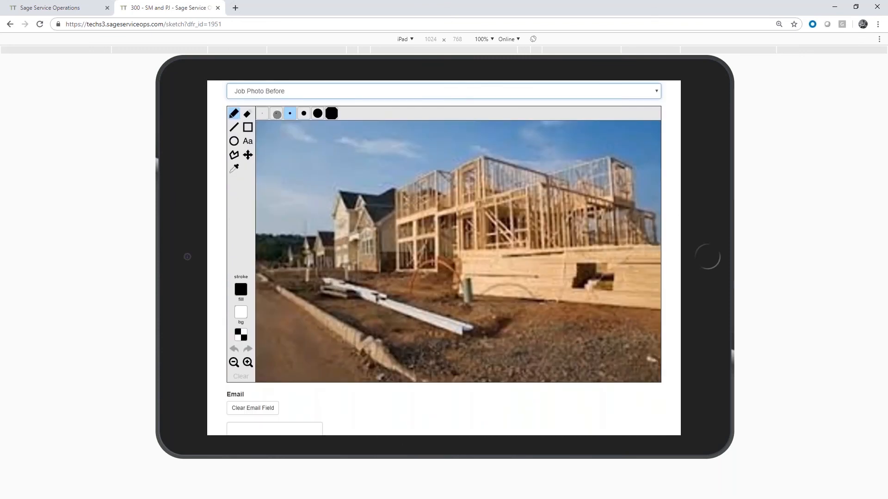
click(241, 290)
click(298, 262)
mouse_move(590, 313)
mouse_down()
mouse_move(536, 319)
mouse_move(489, 357)
mouse_move(536, 372)
mouse_move(604, 308)
mouse_move(568, 310)
mouse_up()
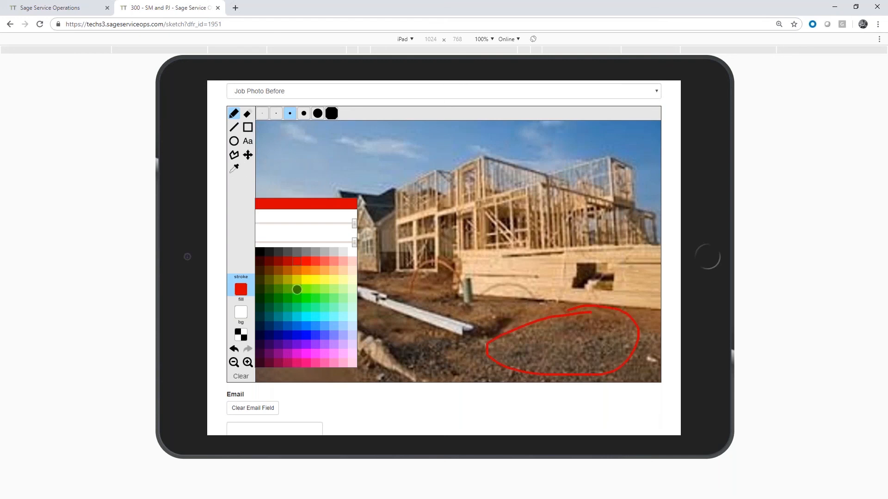
Handwrite "Dug hole" in green over the lumber and draw an arrow from it to the red circle
click(297, 289)
mouse_move(472, 297)
mouse_down()
mouse_move(476, 309)
mouse_move(498, 296)
mouse_move(476, 309)
mouse_up()
mouse_move(509, 285)
mouse_down()
mouse_move(524, 296)
mouse_move(529, 276)
mouse_move(546, 291)
mouse_move(551, 306)
mouse_move(533, 311)
mouse_up()
mouse_move(558, 239)
mouse_down()
mouse_move(562, 282)
mouse_move(604, 255)
mouse_move(621, 277)
mouse_move(626, 254)
mouse_move(643, 267)
mouse_move(594, 329)
mouse_move(619, 328)
mouse_up()
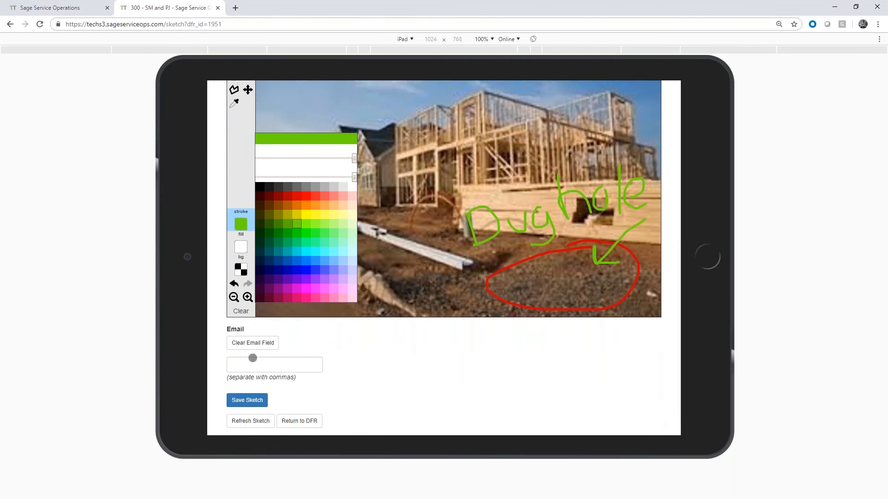
Save the annotated sketch without email recipients and review its PDF in the field report's attachments
click(253, 369)
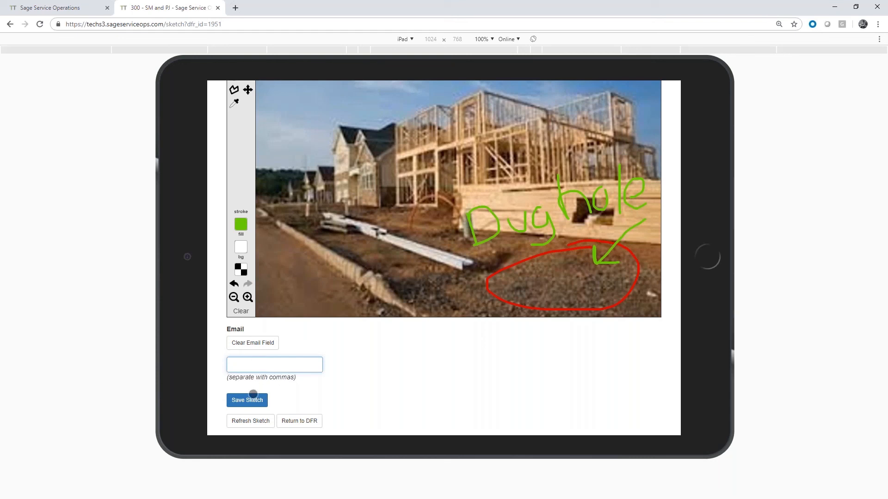
click(248, 401)
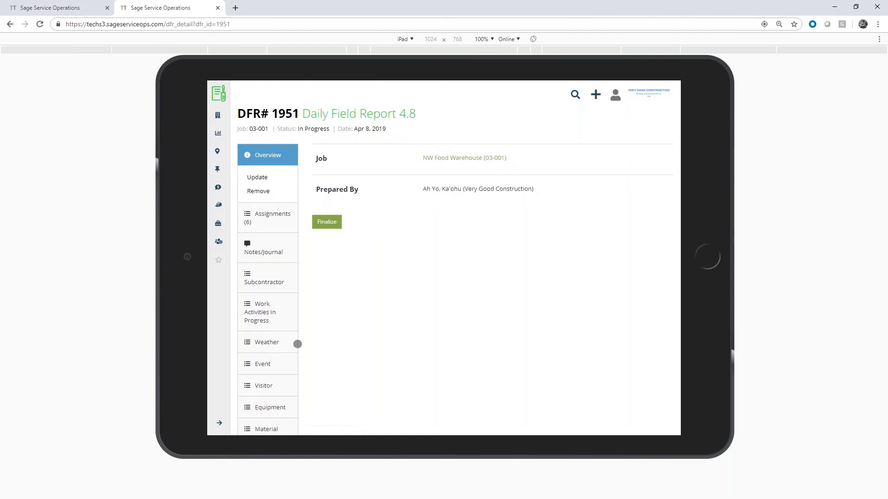
scroll(335, 313, down, 2)
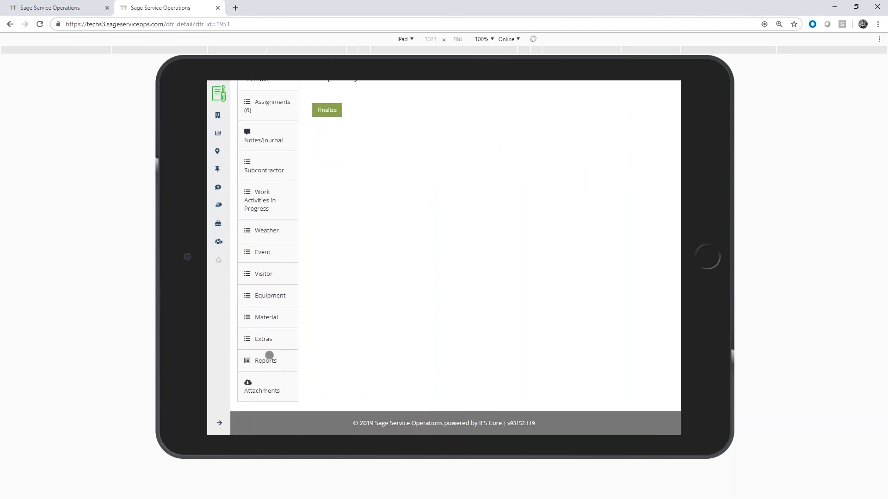
click(270, 382)
scroll(435, 297, up, 2)
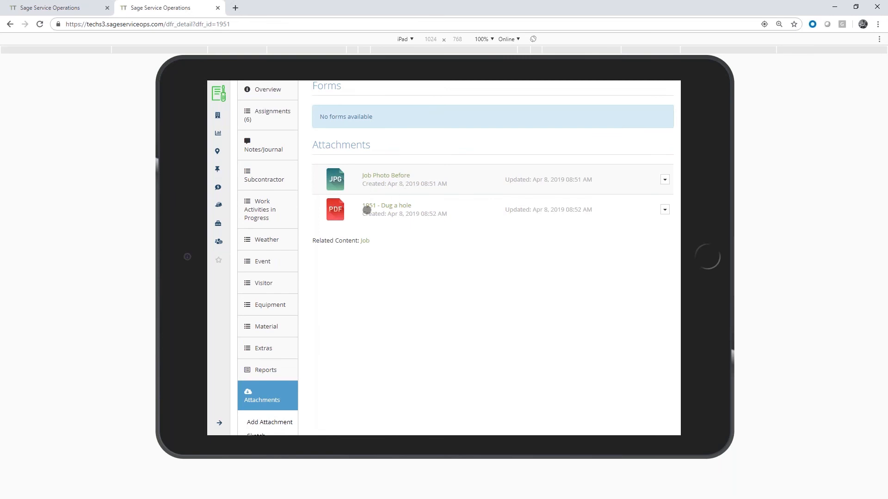
click(391, 205)
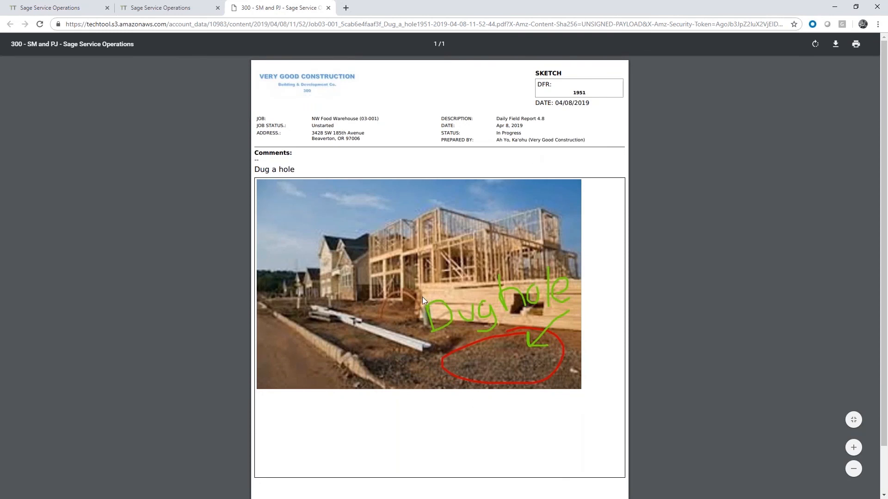
click(328, 8)
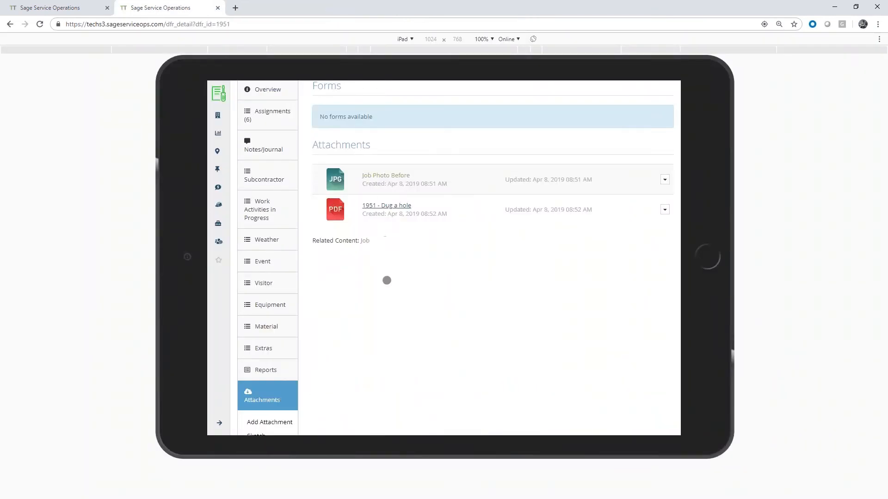
Open the Daily Field Report from the report's forms and examine its assignments, weather, events, equipment and subcontractor sections
click(258, 373)
scroll(405, 264, up, 1)
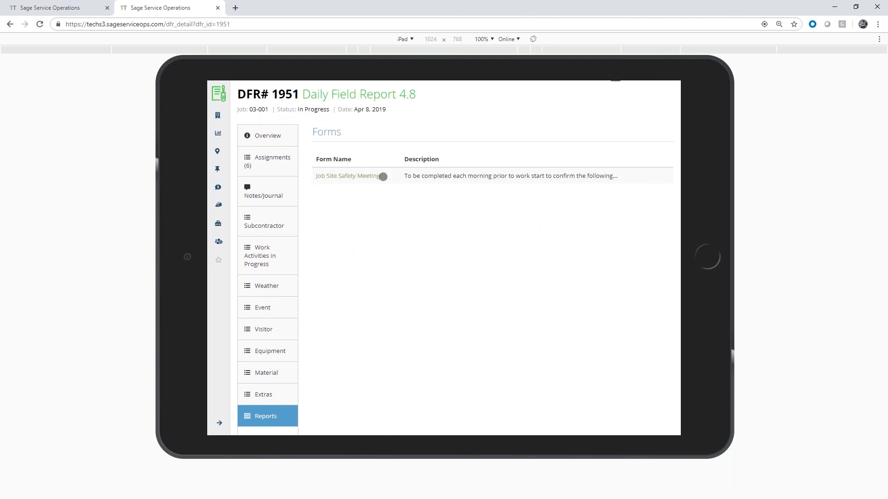
scroll(374, 243, down, 2)
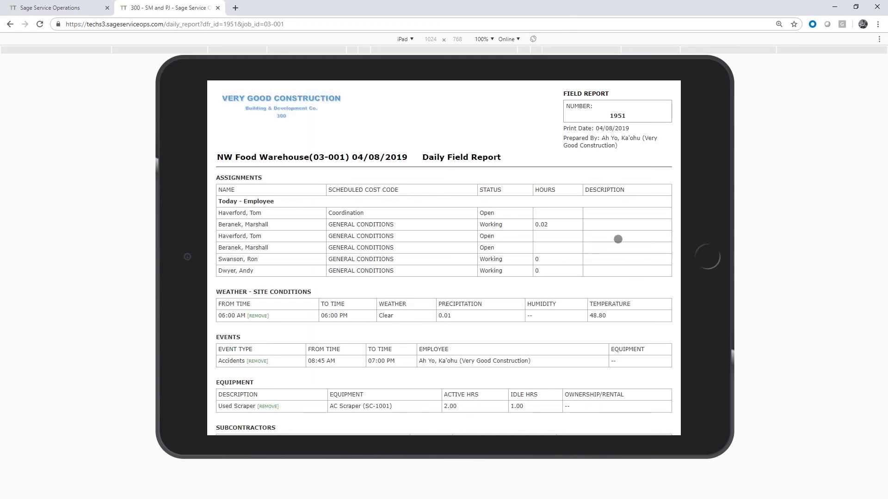
scroll(618, 239, down, 2)
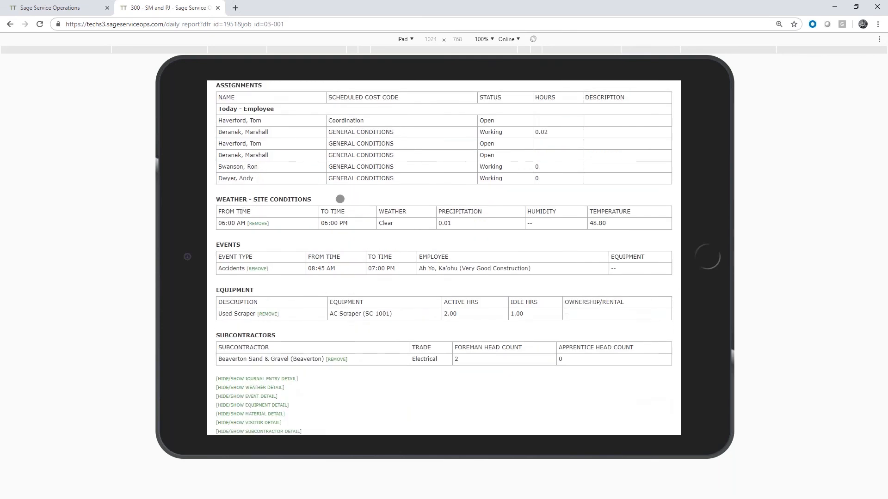
scroll(393, 203, down, 1)
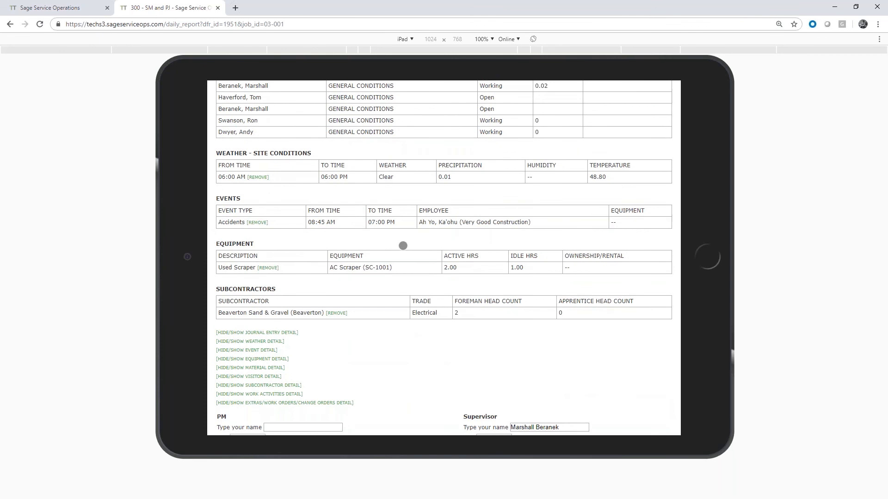
scroll(368, 226, up, 2)
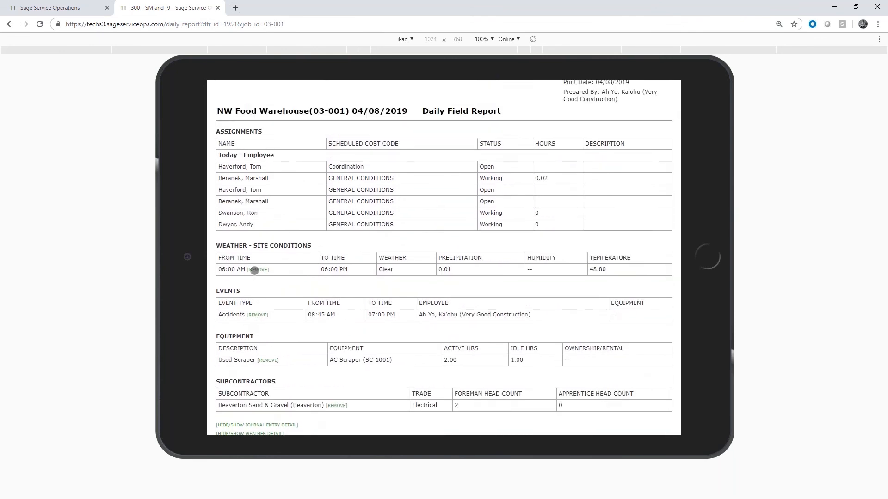
scroll(252, 220, down, 1)
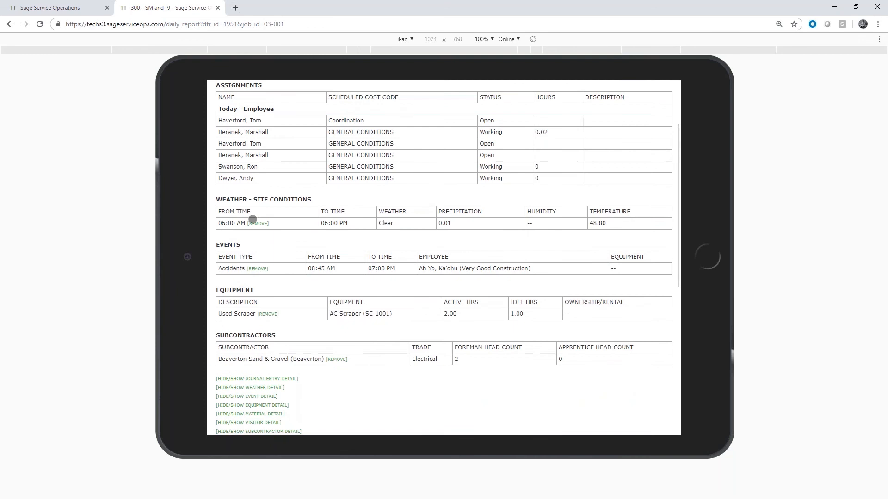
scroll(388, 215, down, 1)
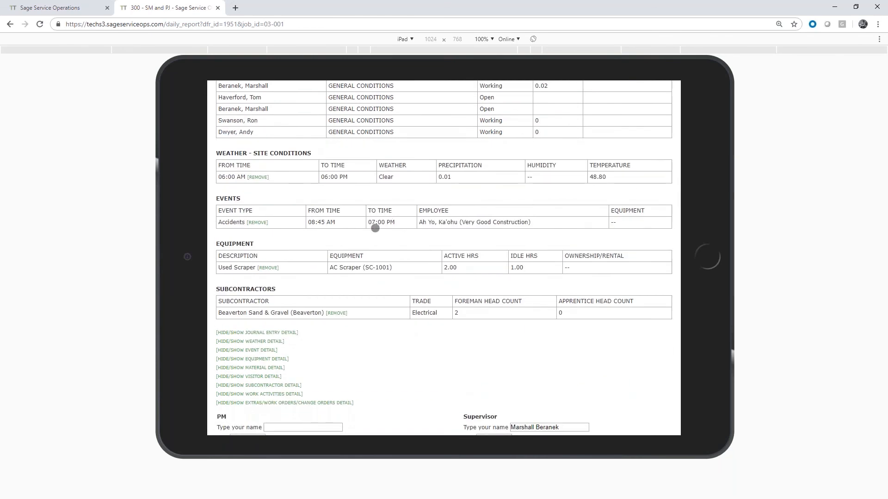
scroll(395, 199, down, 1)
scroll(396, 198, down, 3)
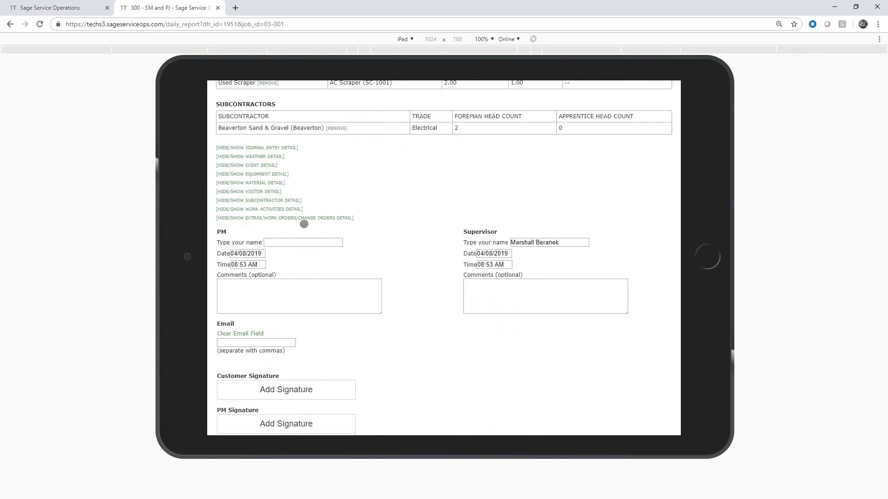
Hide the event detail in the daily field report and check the remaining sections
scroll(311, 202, up, 1)
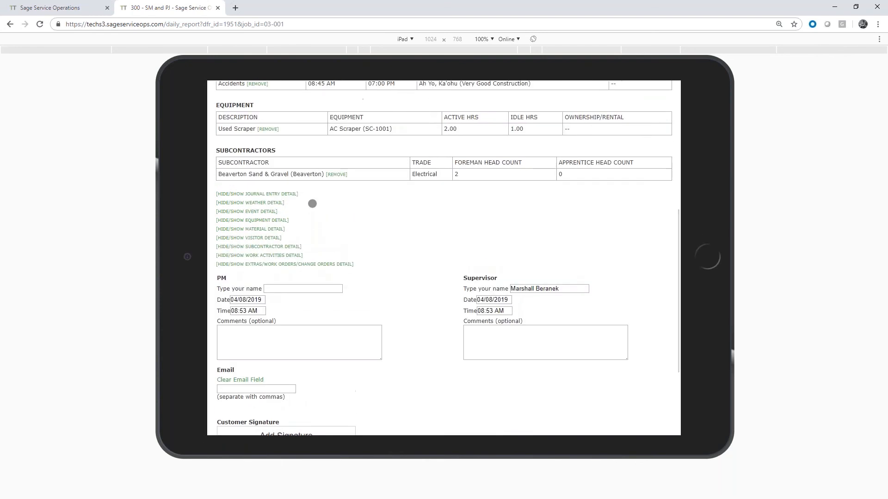
click(243, 212)
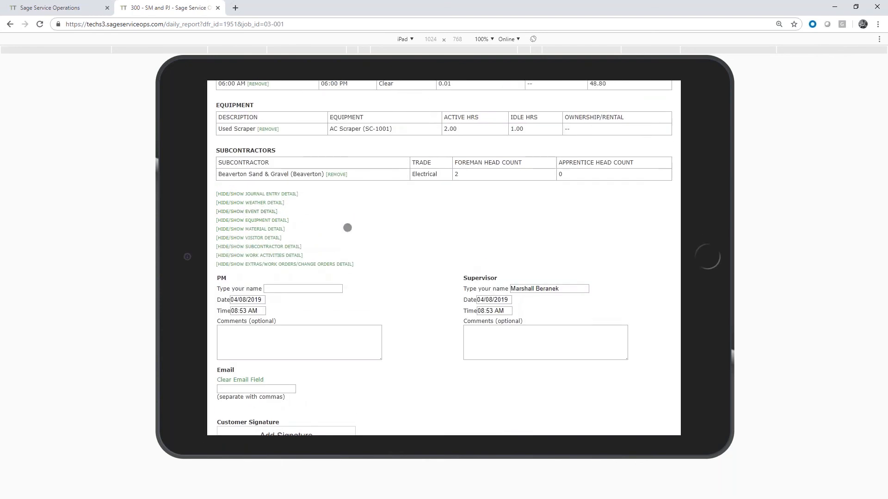
scroll(325, 230, up, 1)
scroll(324, 231, up, 4)
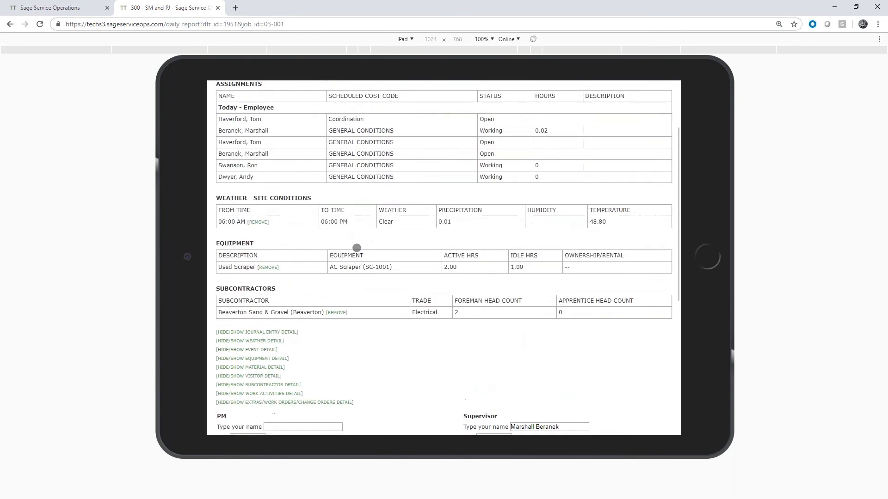
Leave the email recipients blank and add a handwritten customer signature reading "Cust" to the report
scroll(369, 239, down, 5)
scroll(369, 240, down, 1)
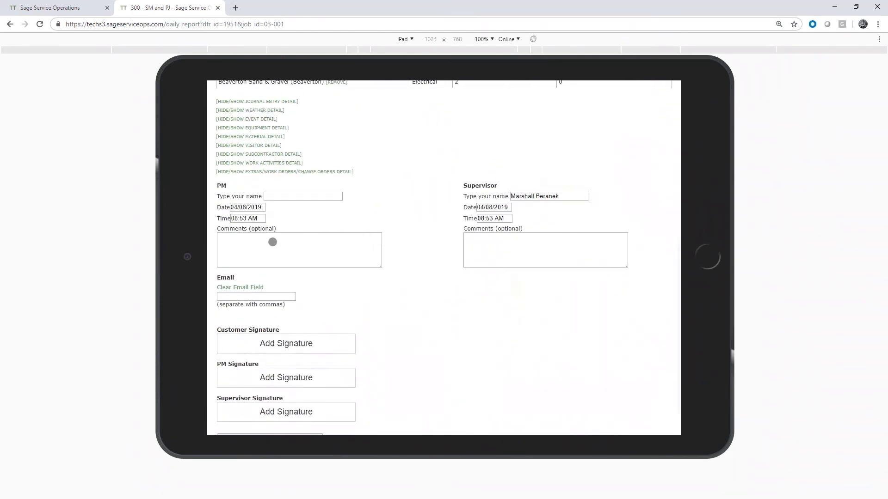
scroll(407, 236, down, 1)
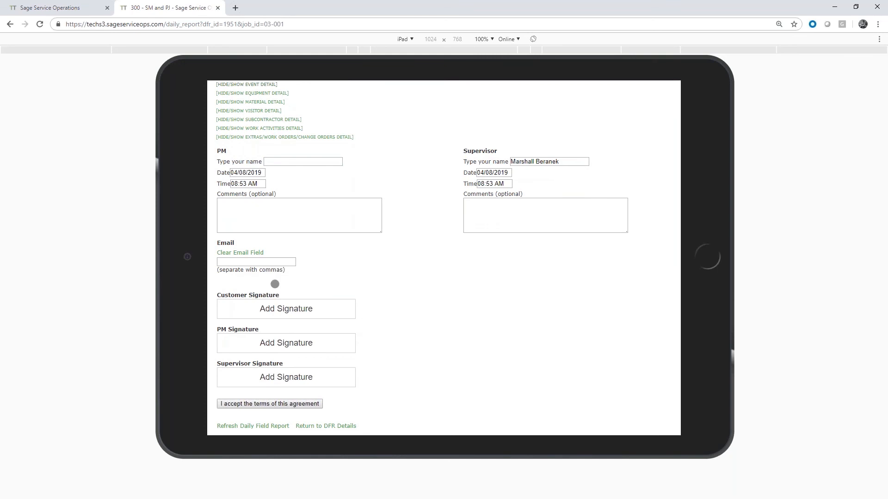
click(227, 263)
click(295, 309)
mouse_move(327, 147)
mouse_down()
mouse_move(309, 149)
mouse_move(344, 189)
mouse_move(399, 196)
mouse_move(409, 167)
mouse_up()
mouse_move(426, 139)
mouse_down()
mouse_move(418, 204)
mouse_move(500, 163)
mouse_up()
mouse_move(393, 160)
mouse_down()
mouse_move(406, 160)
mouse_move(393, 204)
mouse_up()
click(300, 91)
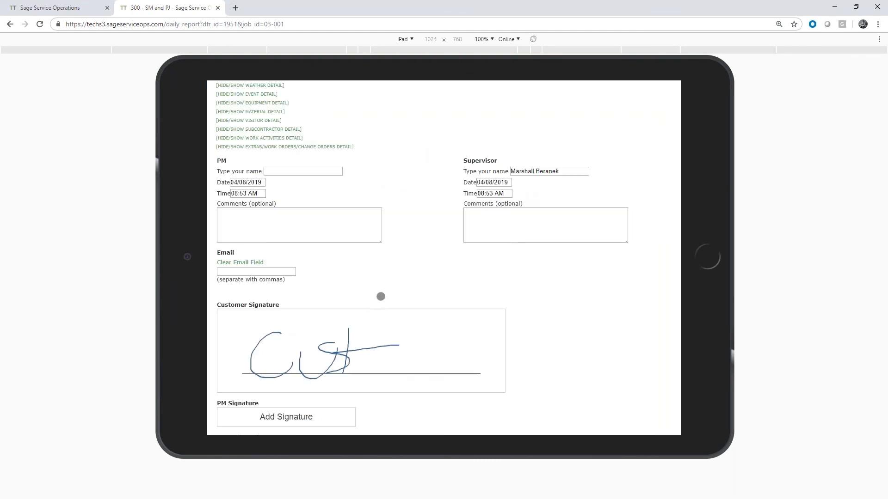
Add a handwritten PM signature reading "PM" to the report
scroll(380, 295, down, 2)
click(307, 343)
mouse_move(363, 147)
mouse_down()
mouse_move(357, 190)
mouse_move(413, 161)
mouse_up()
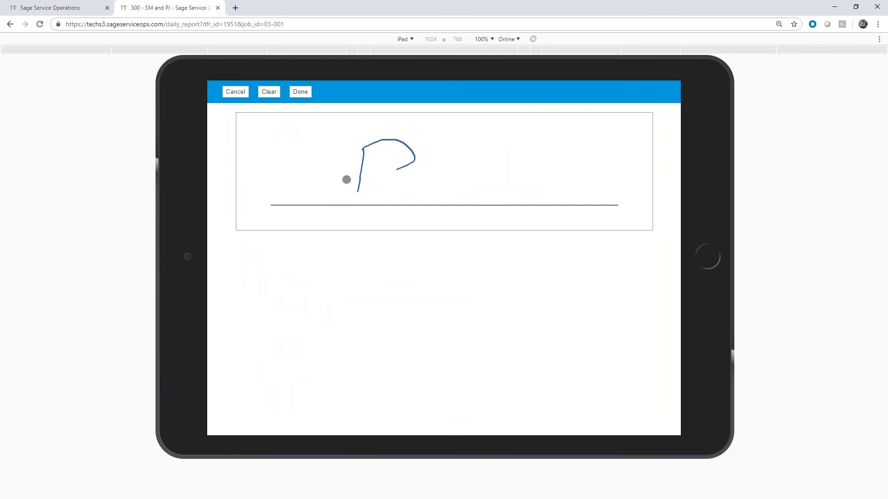
drag(348, 178, 415, 159)
drag(411, 200, 473, 141)
click(298, 89)
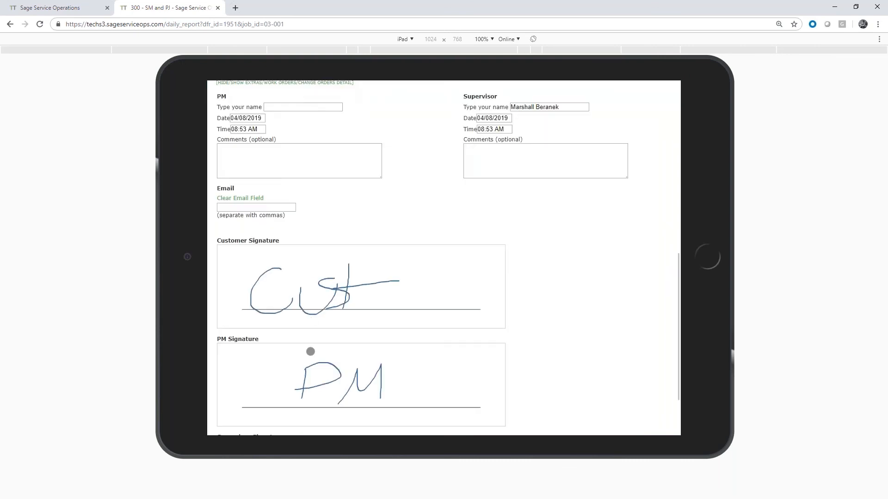
Add a handwritten supervisor signature reading "Sup" to the report
scroll(308, 351, down, 2)
click(283, 382)
mouse_move(381, 133)
mouse_down()
mouse_move(369, 163)
mouse_move(334, 179)
mouse_up()
mouse_move(388, 160)
mouse_down()
mouse_move(424, 176)
mouse_move(436, 224)
mouse_up()
drag(438, 157, 439, 193)
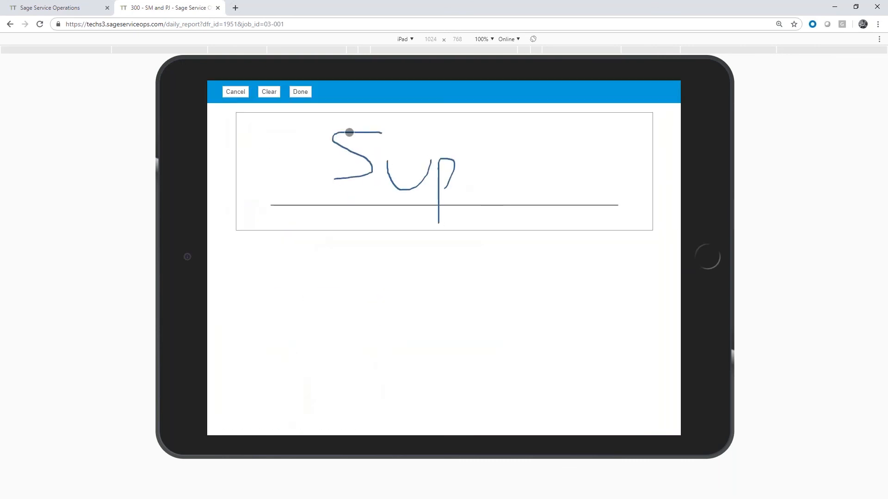
click(298, 92)
Accept the terms of the agreement and submit the signed report without attaching any extra content
scroll(444, 208, down, 2)
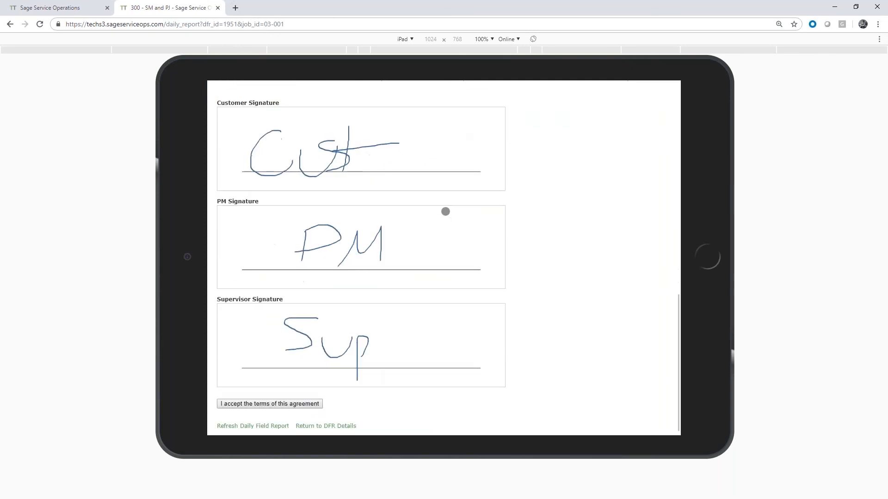
click(264, 404)
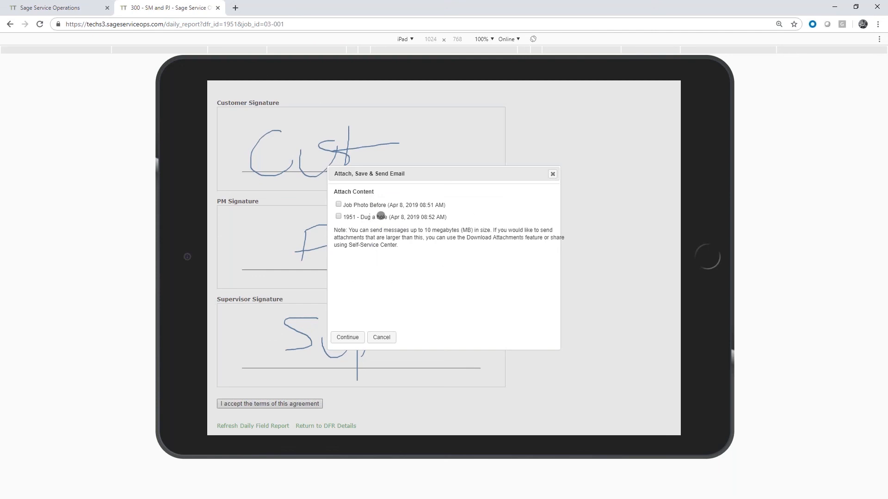
click(350, 336)
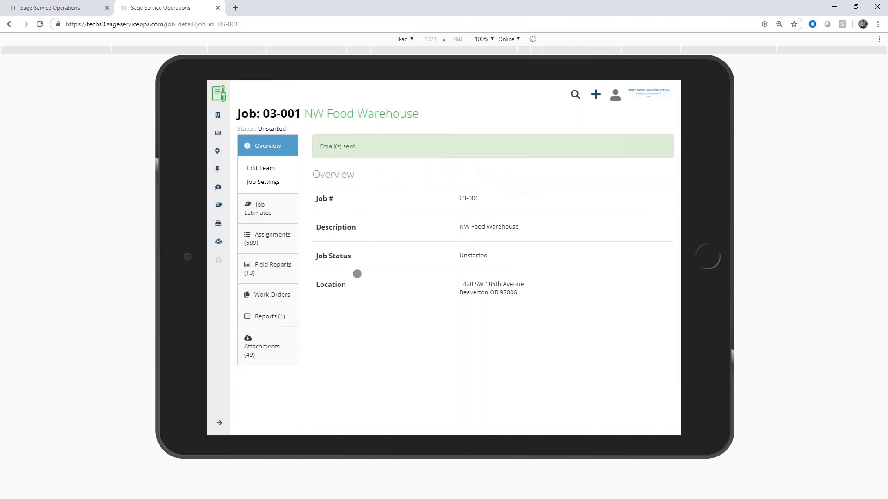
Review the NW Food Warehouse job's attachments and its list of field reports
click(264, 346)
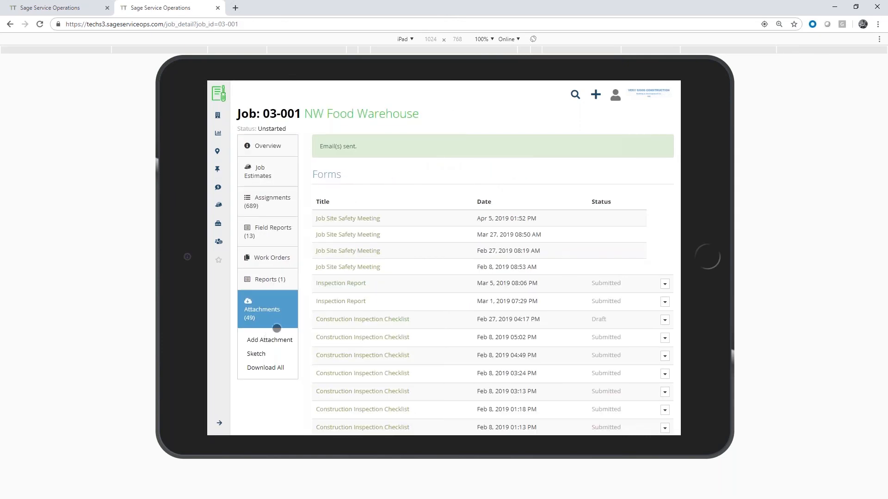
scroll(425, 220, down, 3)
scroll(449, 221, up, 2)
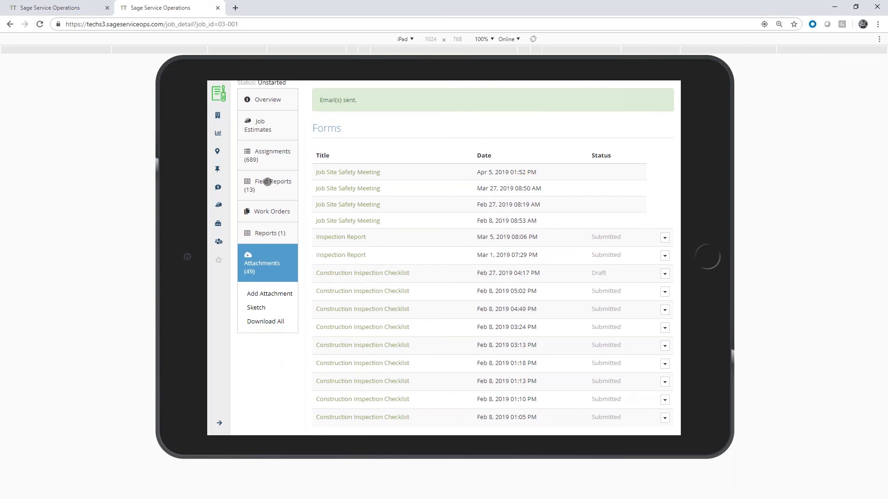
click(267, 182)
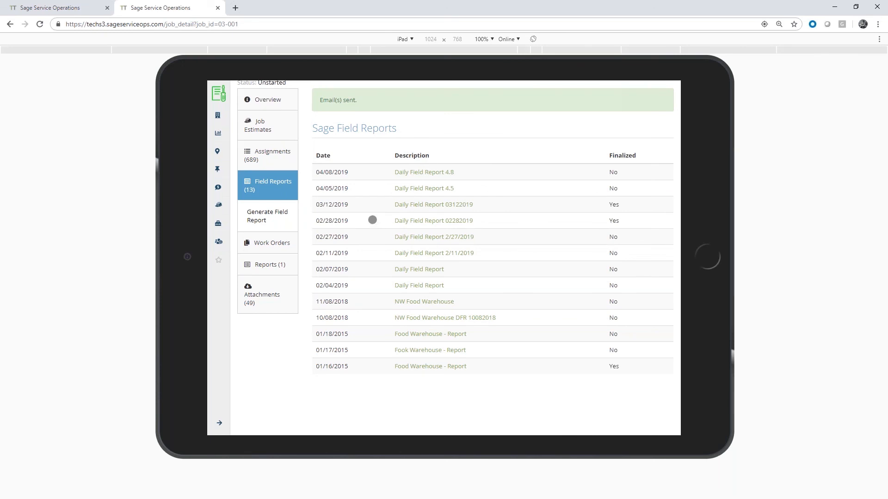
scroll(372, 220, up, 1)
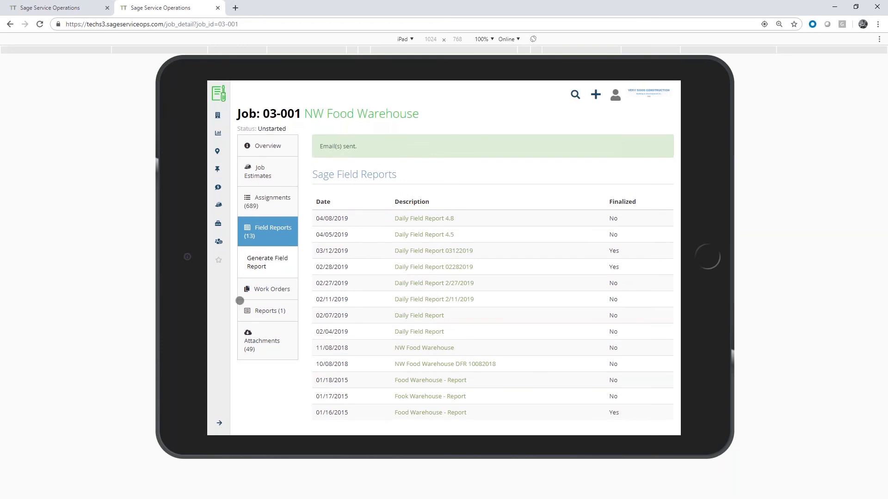
Return to the dispatch board and switch its work list from work orders to Job
click(91, 10)
click(126, 74)
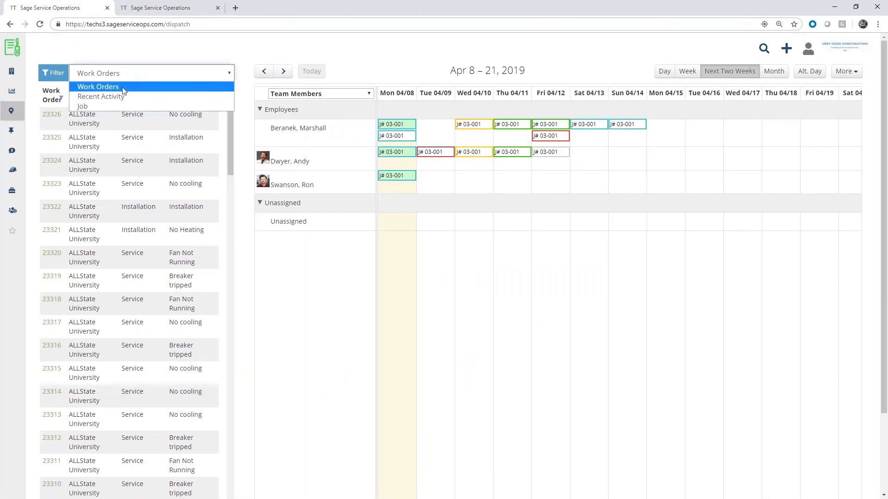
click(107, 104)
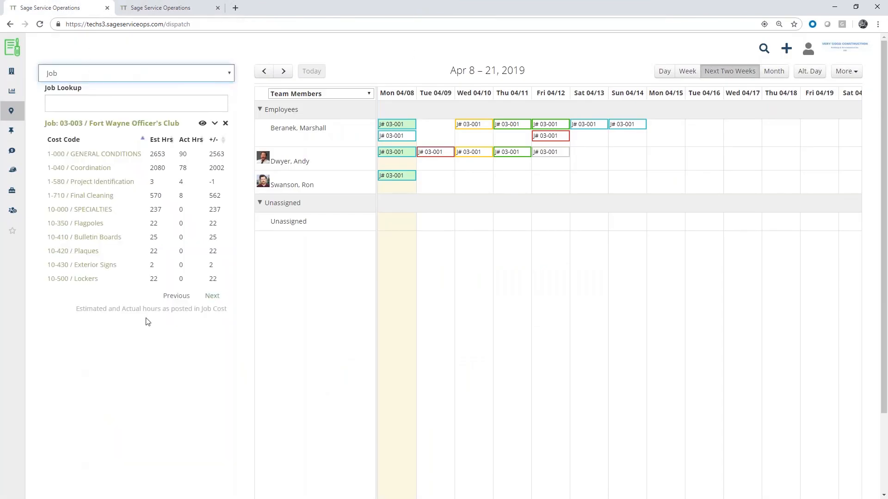
Open the Time Summary tool
mouse_move(17, 213)
mouse_move(13, 194)
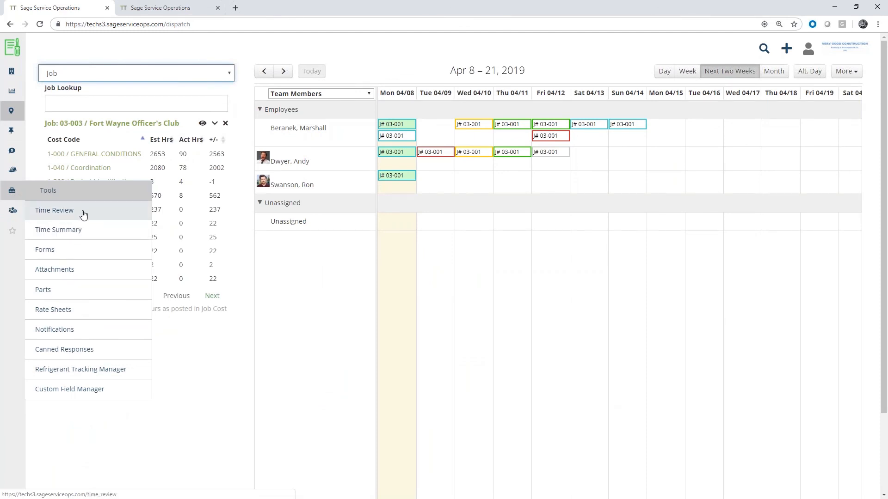
click(75, 234)
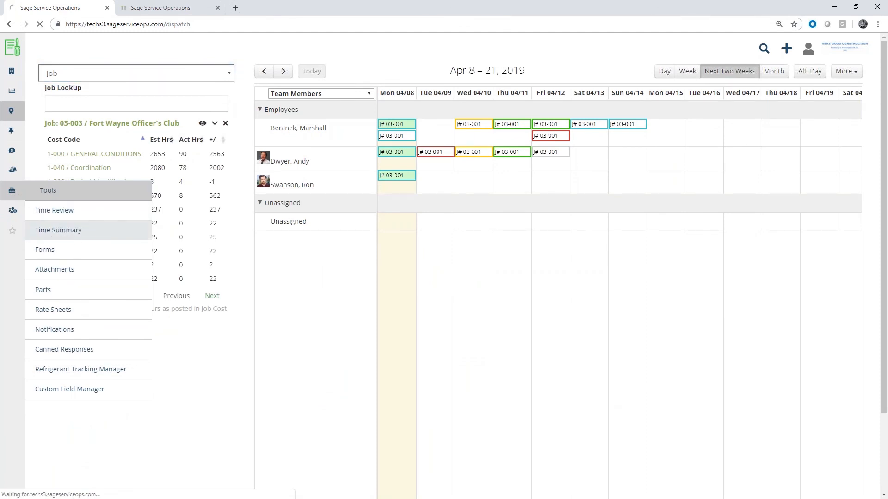